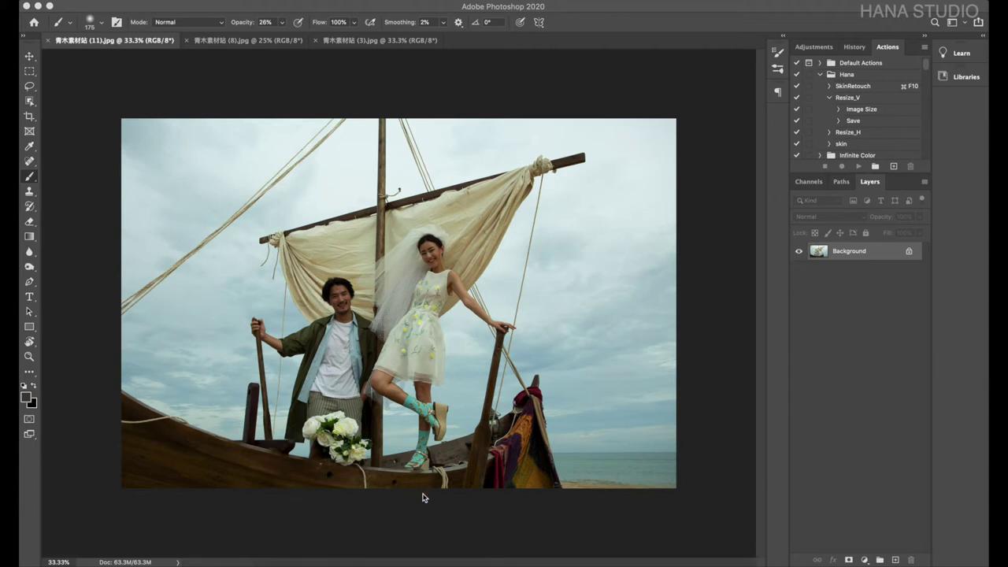
Leave the Luminar 4 download page and launch Luminar 4 through Spotlight search.
left_click(494, 548)
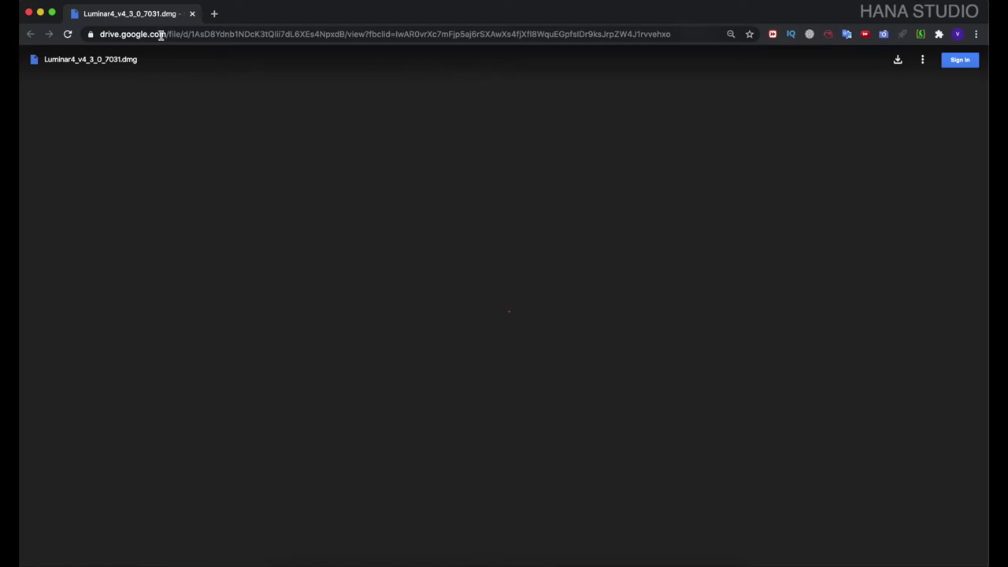
left_click(40, 14)
mouse_move(544, 561)
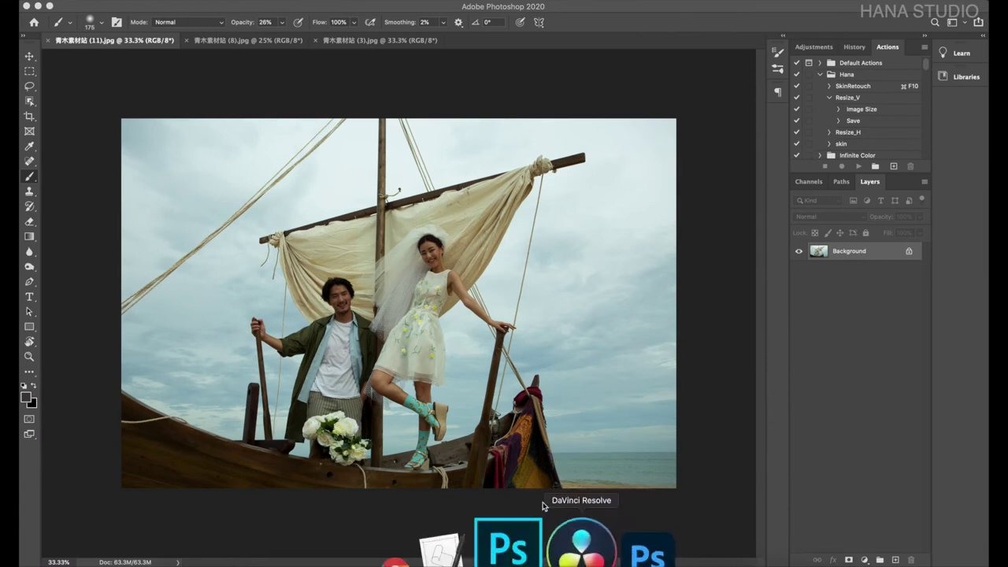
key("super+space")
type("luminar 4")
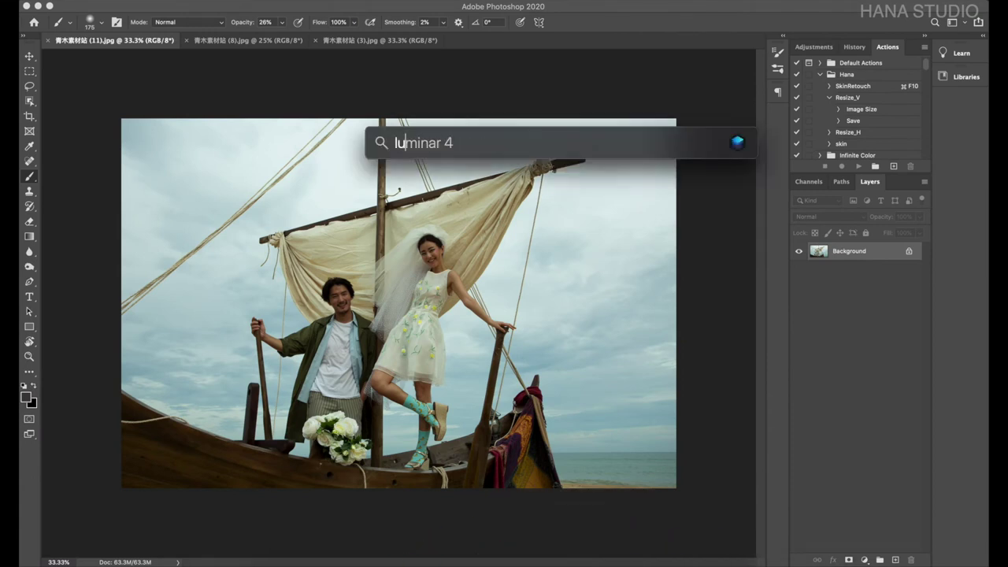
key("Return")
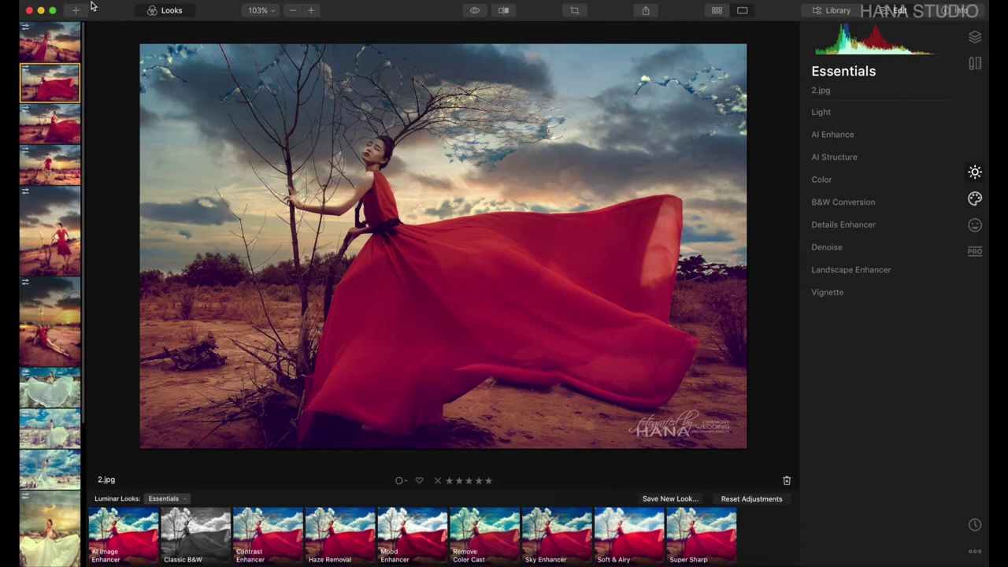
Install the Luminar 4 plugin for Adobe Photoshop via Install Plugins, then close Luminar 4.
left_click(72, 2)
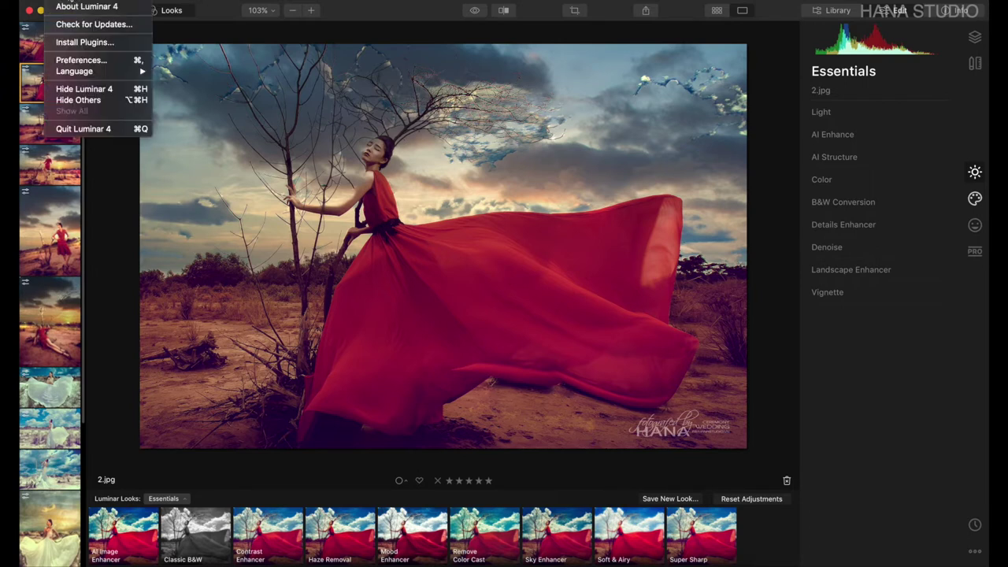
left_click(76, 49)
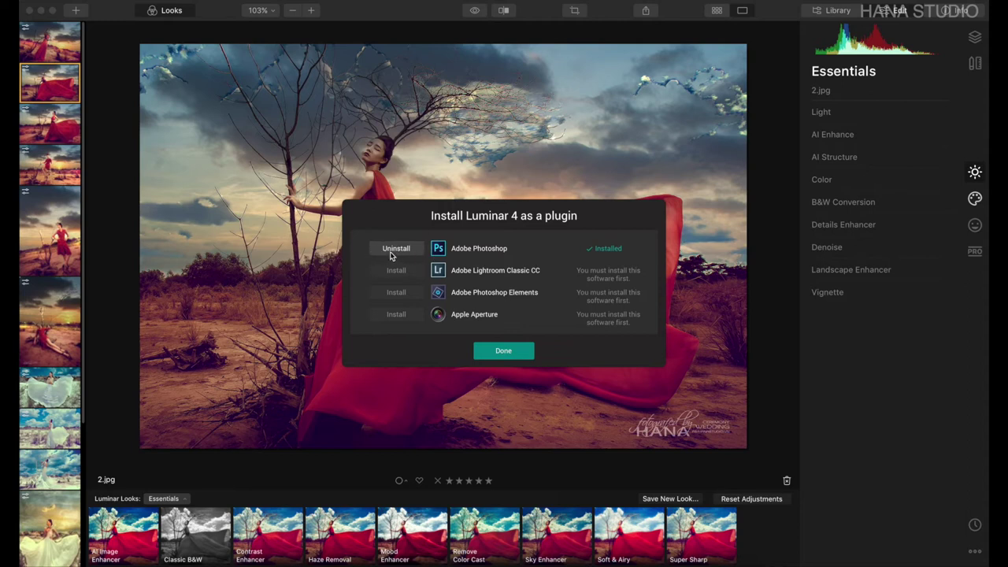
left_click(504, 352)
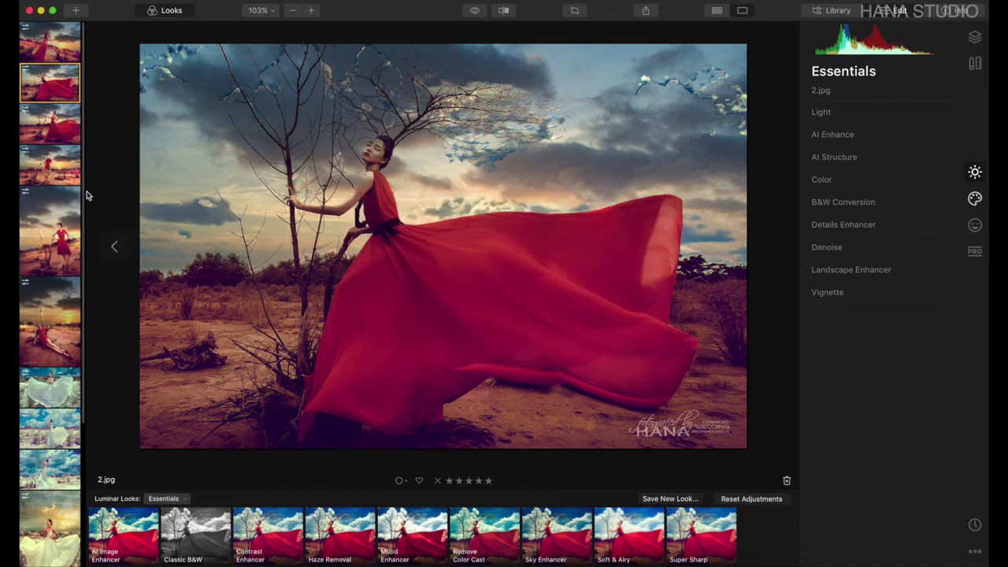
left_click(30, 11)
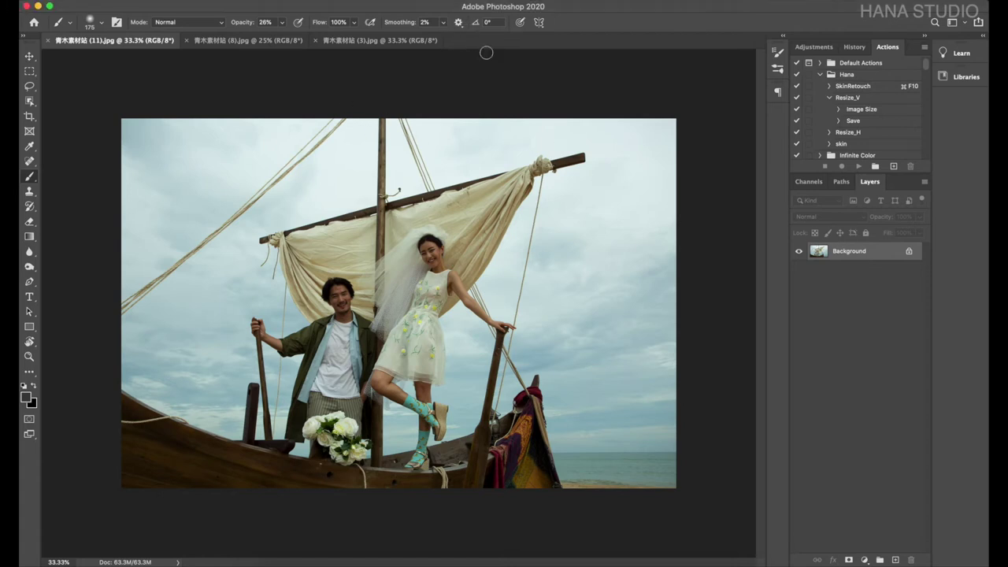
left_click(290, 1)
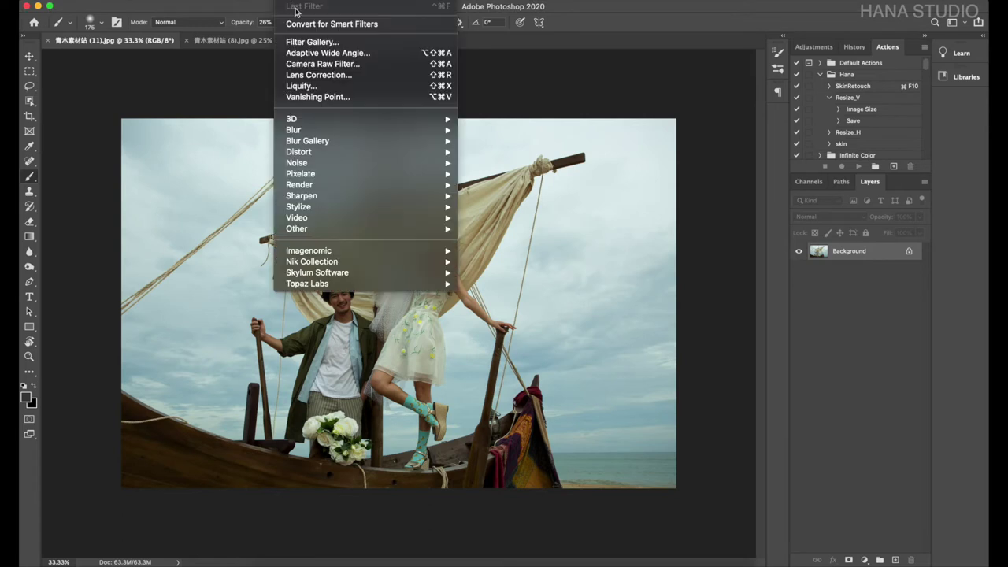
mouse_move(318, 273)
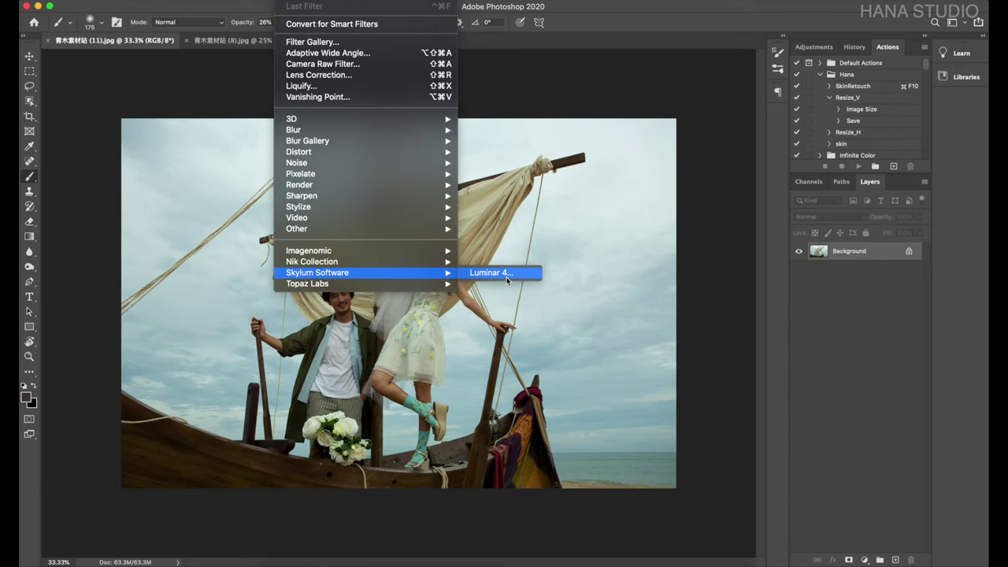
left_click(585, 79)
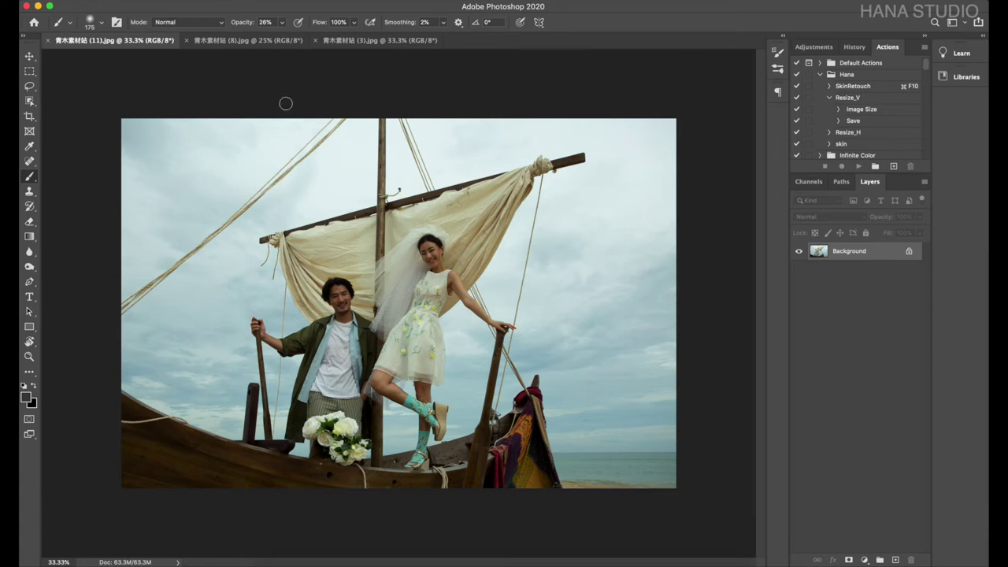
left_click(214, 43)
left_click(118, 41)
scroll(587, 429, "up", 3)
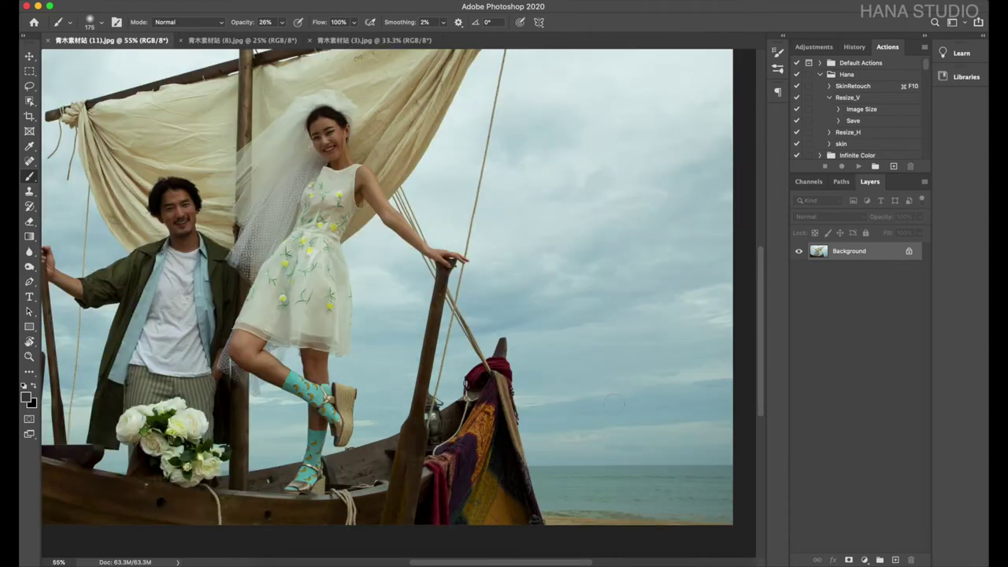
scroll(553, 386, "down", 5)
scroll(563, 385, "up", 2)
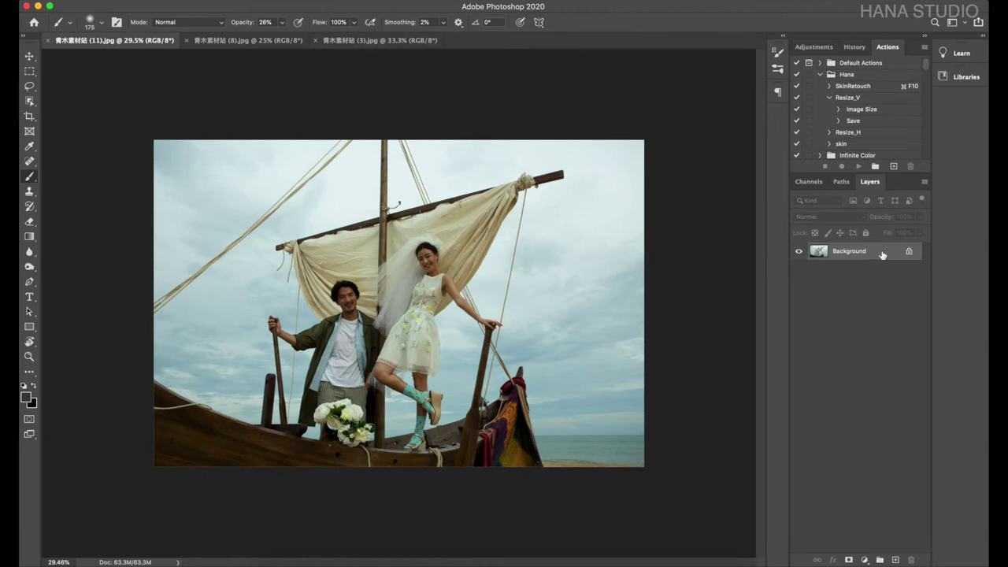
key("ctrl+j")
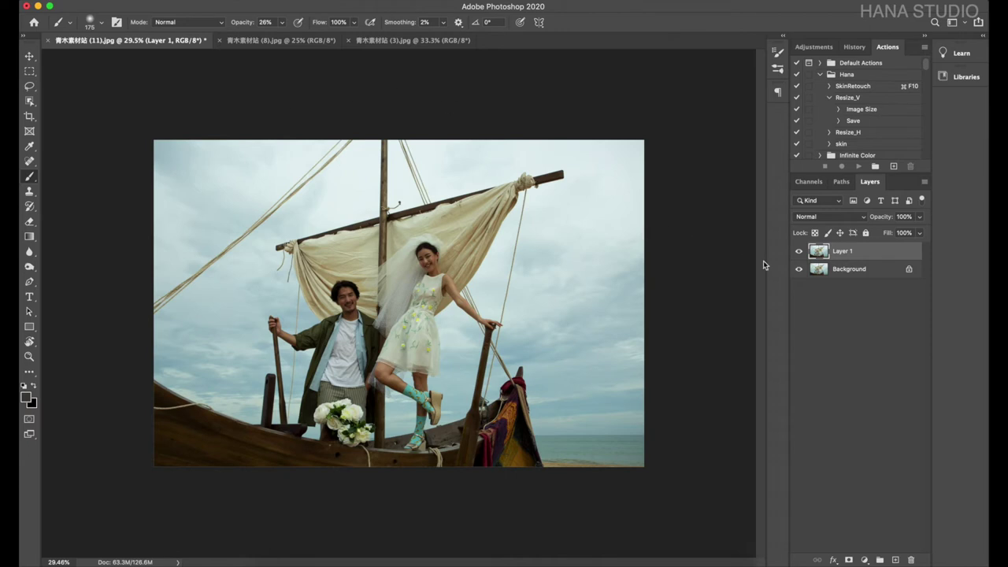
Toggle Layer 1's visibility and check the Filter menu for the Luminar 4 entry.
left_click(799, 251)
left_click(285, 7)
key("Escape")
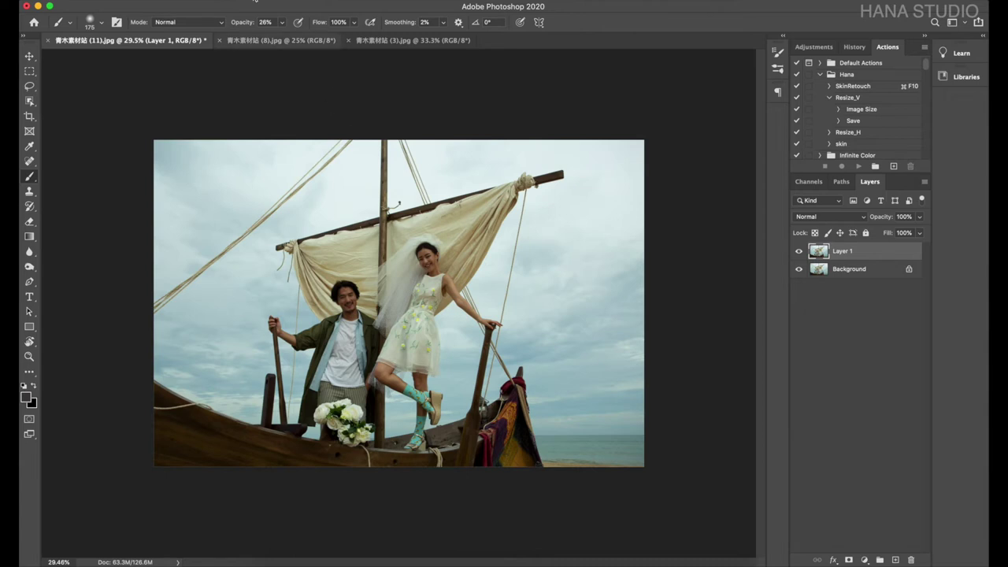
left_click(300, 0)
mouse_move(318, 273)
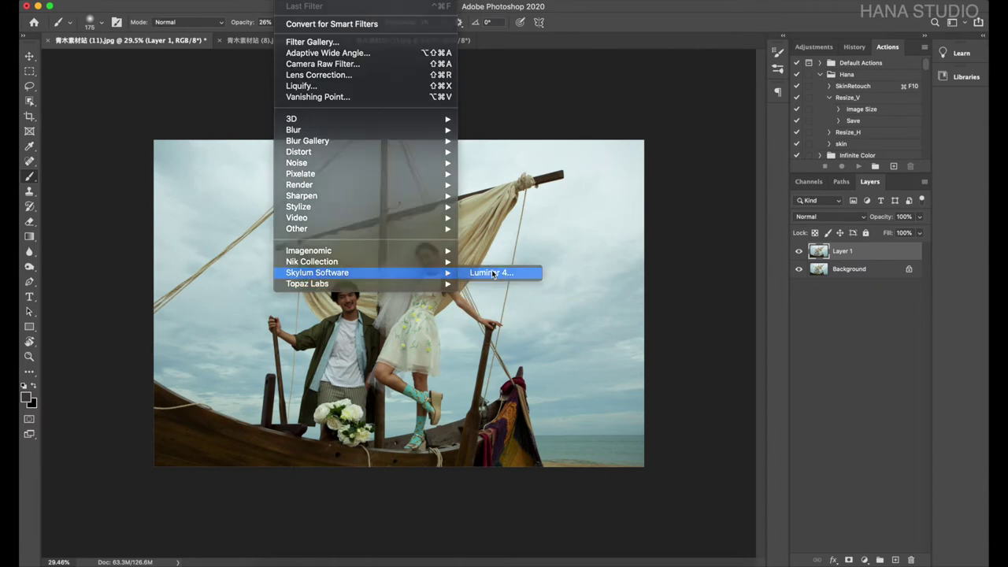
Apply Filter > Skylum Software > Luminar 4 to Layer 1.
left_click(492, 272)
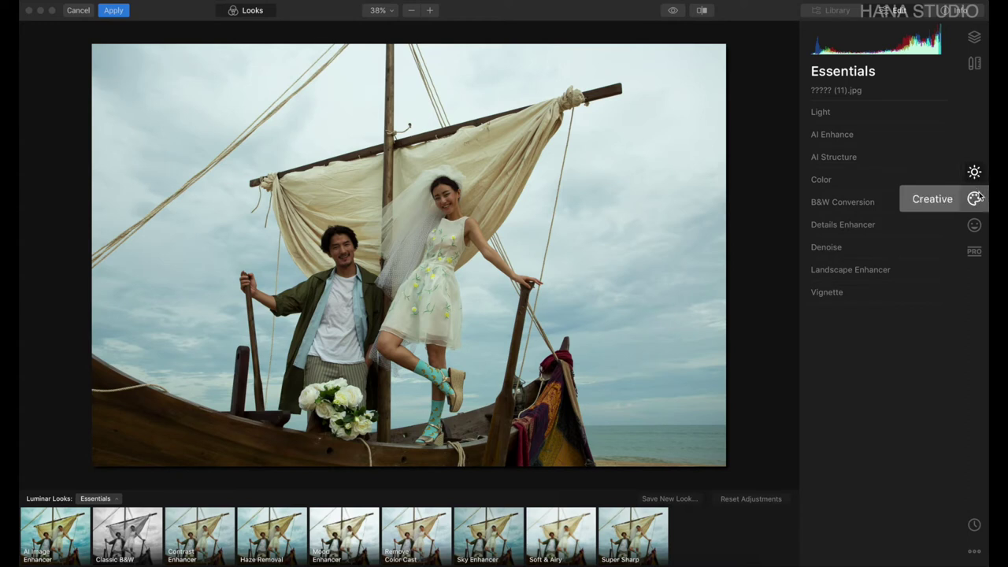
Browse the Creative and Portrait tool groups, then expand AI Sky Replacement.
left_click(977, 199)
left_click(985, 207)
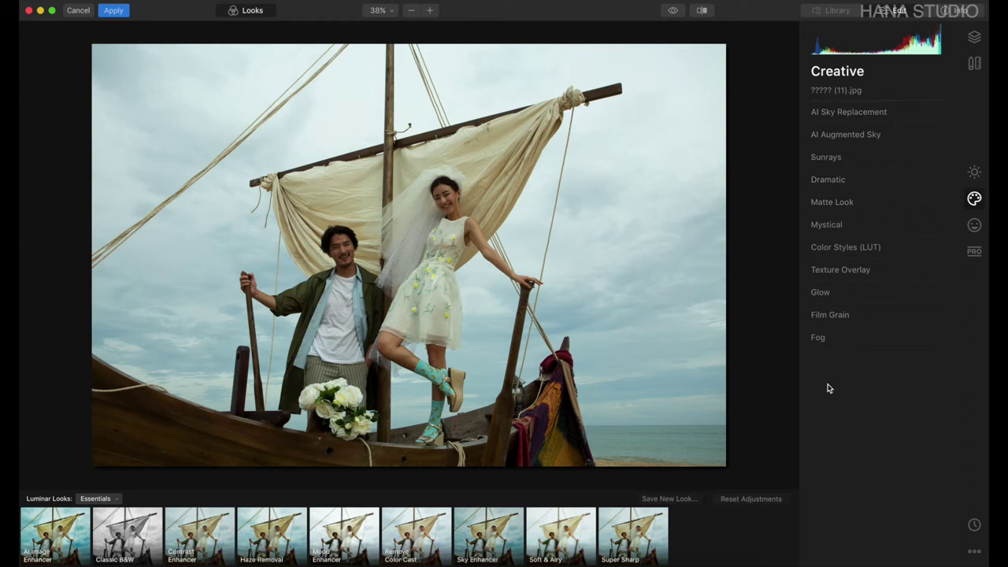
left_click(976, 226)
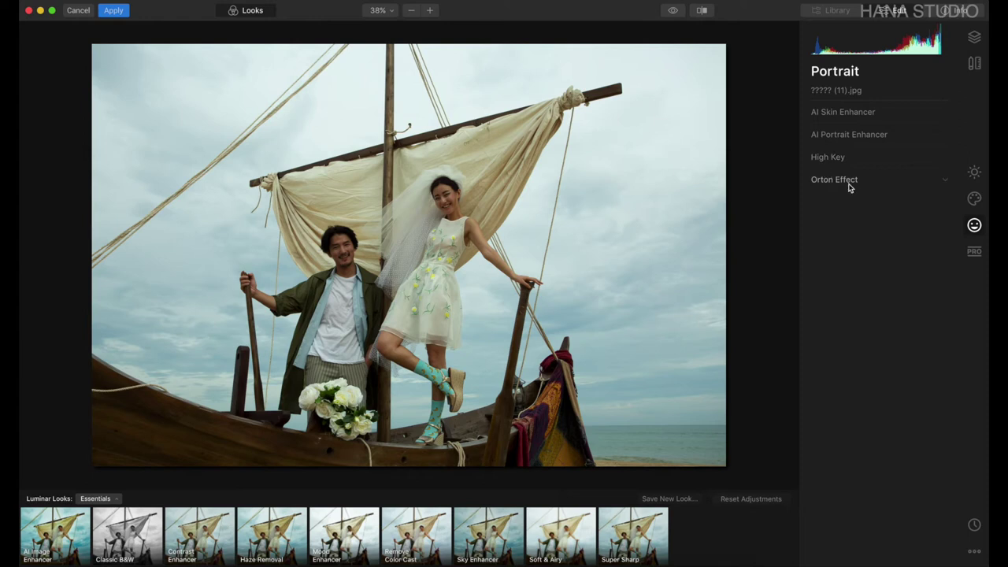
left_click(978, 201)
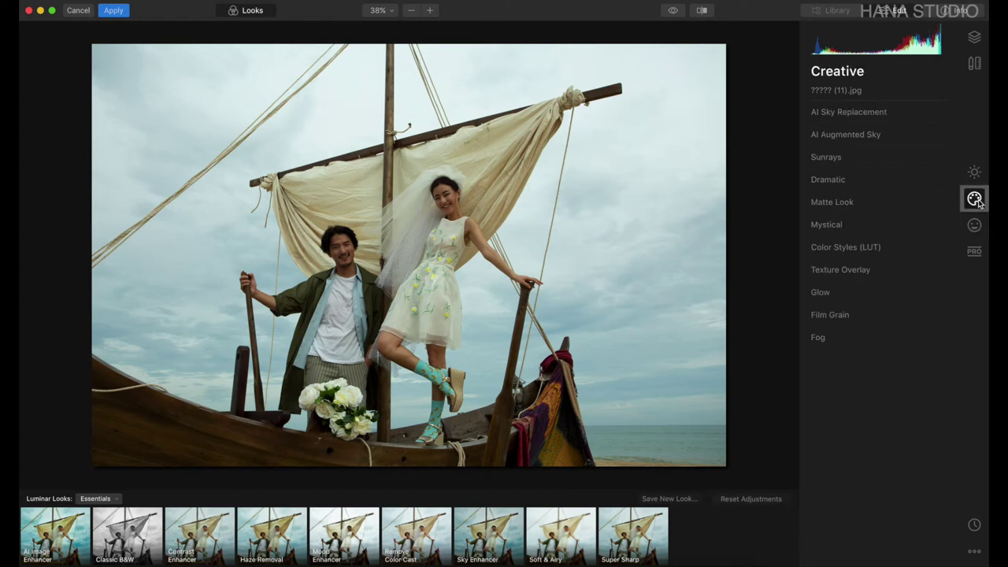
left_click(843, 115)
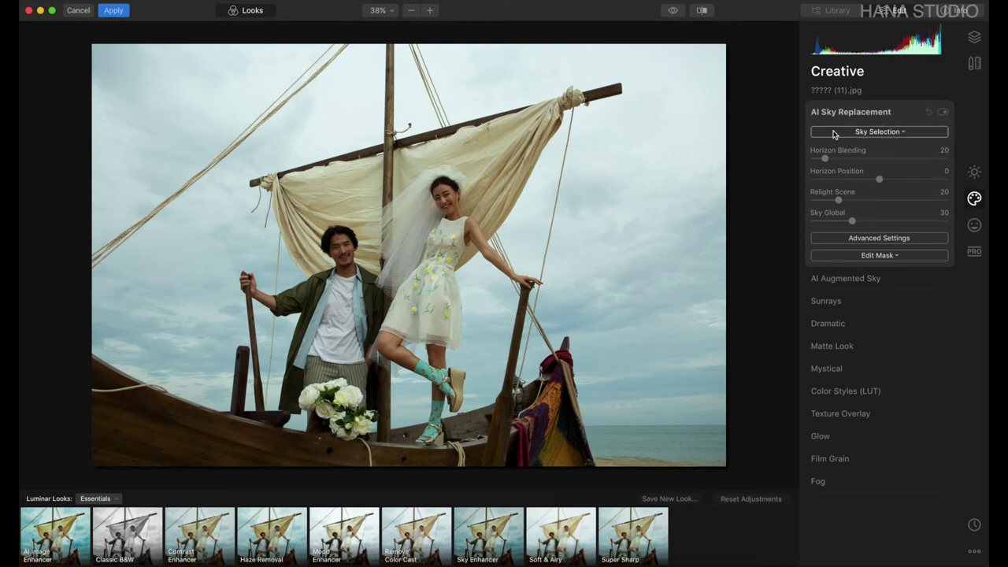
Choose Blue Sky 1 from the AI Sky Replacement sky selection list.
left_click(901, 134)
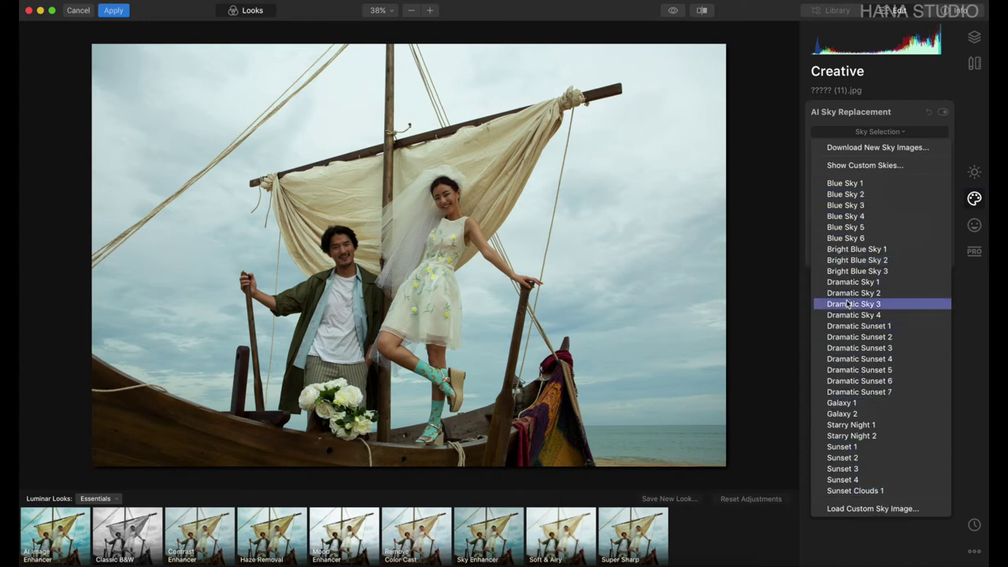
left_click(850, 511)
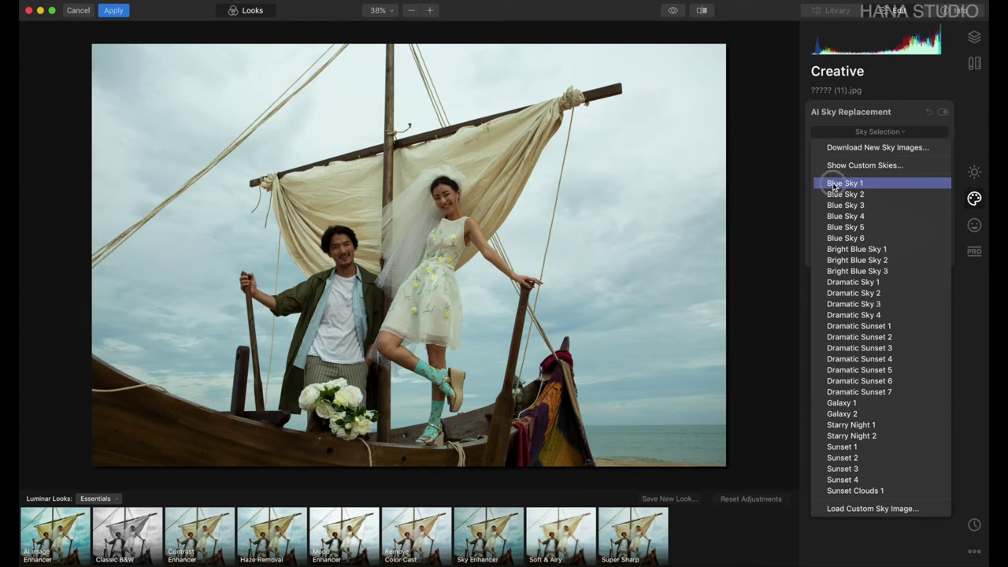
left_click(834, 184)
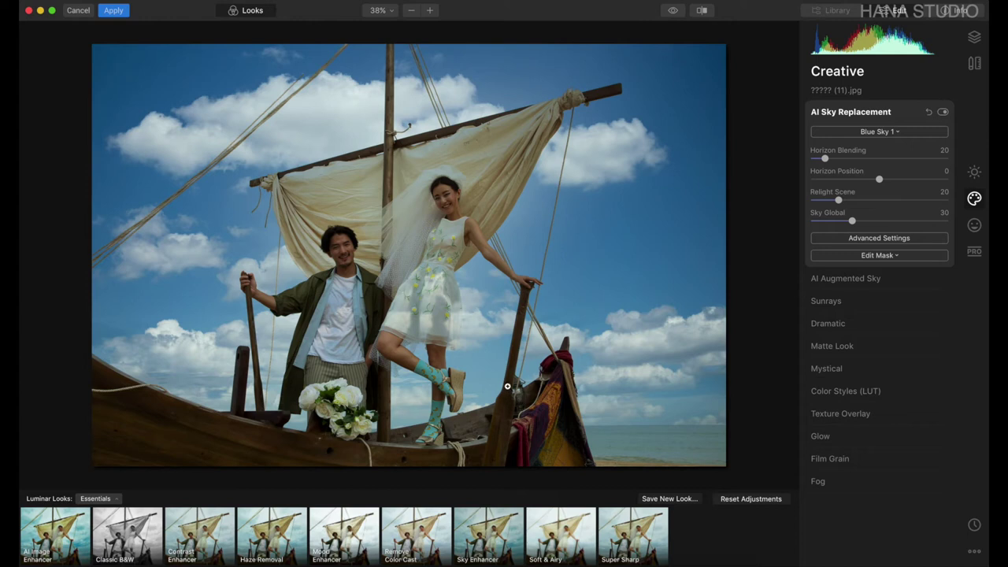
Inspect the sky blend at 100%, then select the Edit Mask brush.
left_click(472, 324)
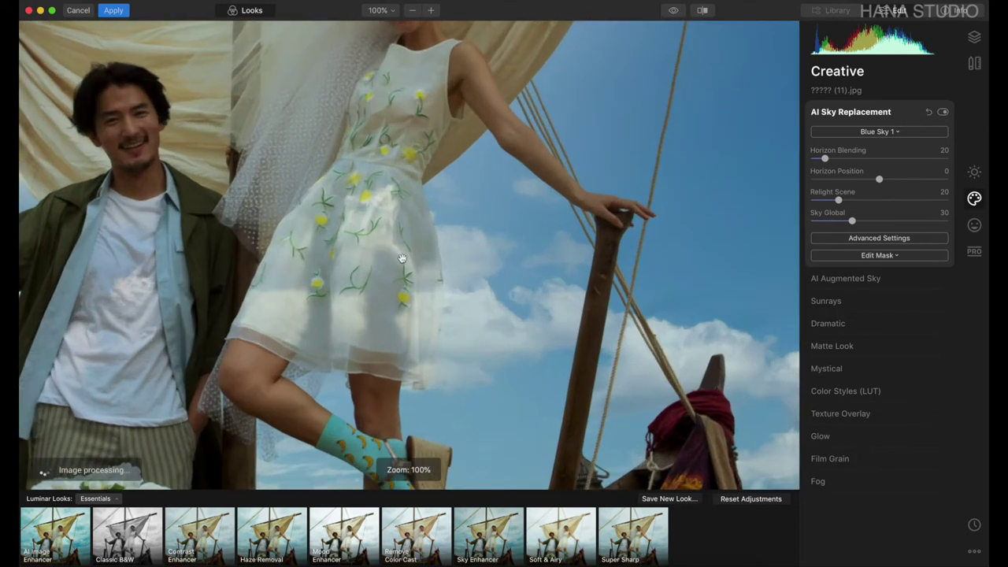
left_click(311, 273)
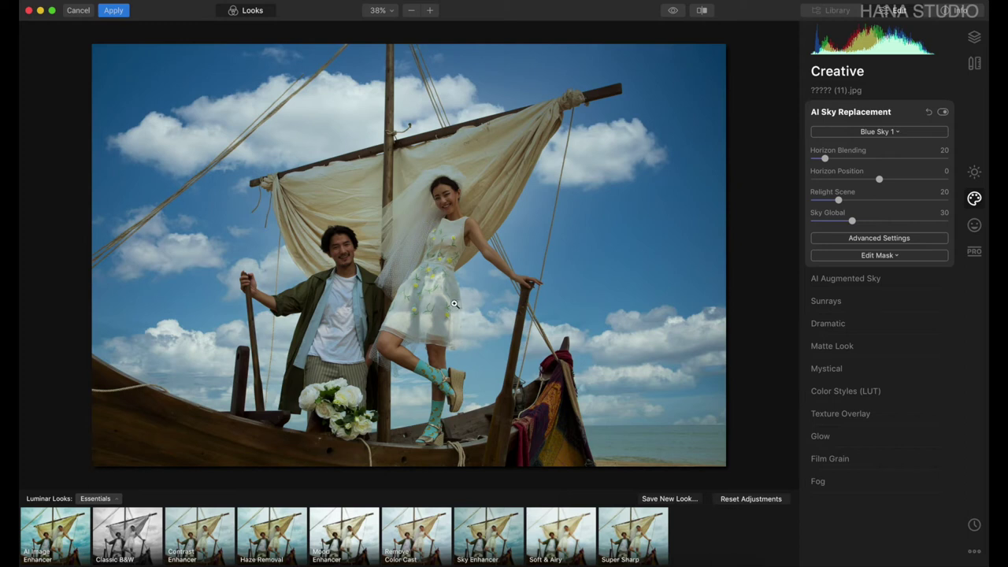
left_click(873, 255)
left_click(863, 271)
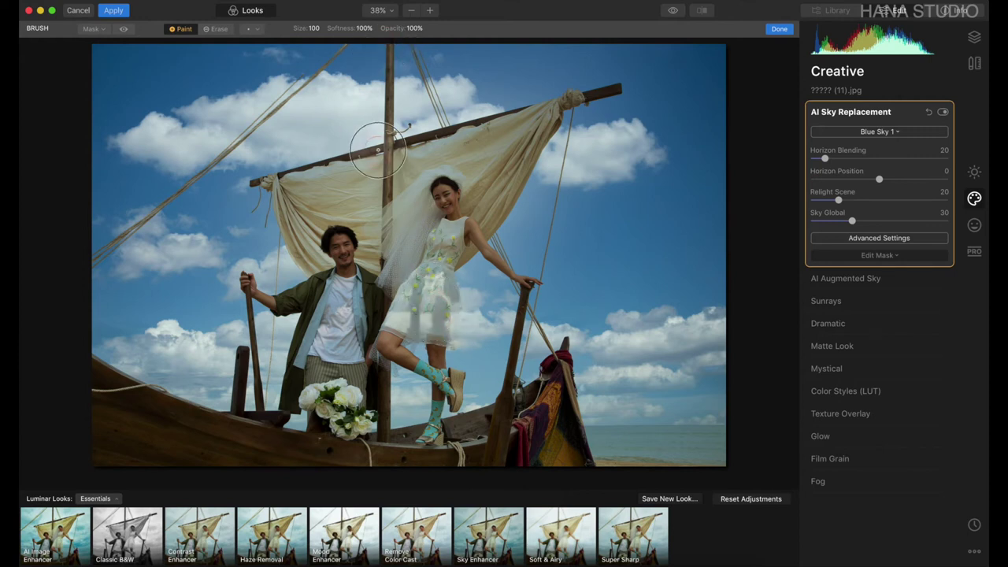
Lower the mask brush opacity to 33%, zoom to 50%, and switch to Erase.
left_click(414, 28)
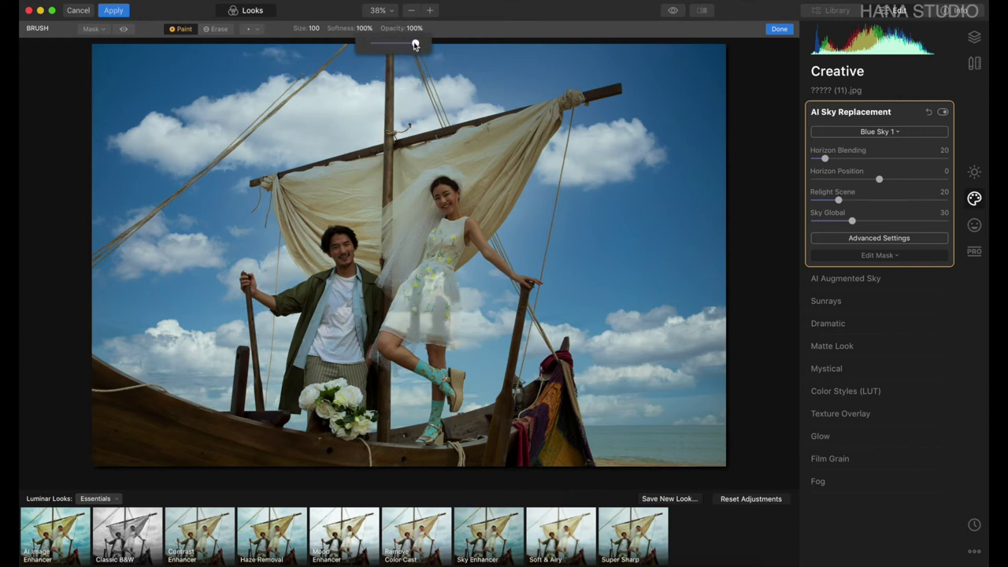
left_click_drag(415, 44, 386, 43)
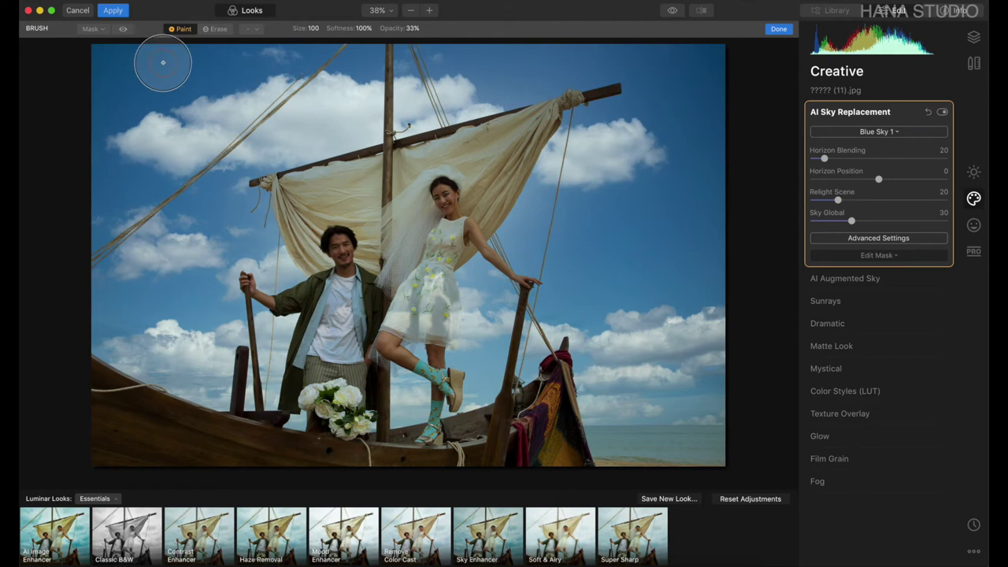
left_click(411, 12)
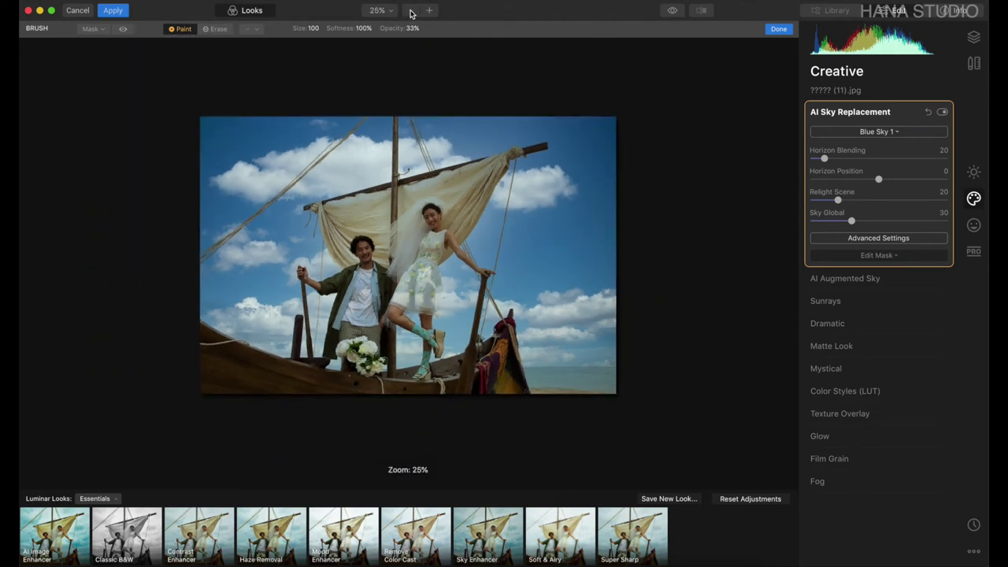
left_click(430, 11)
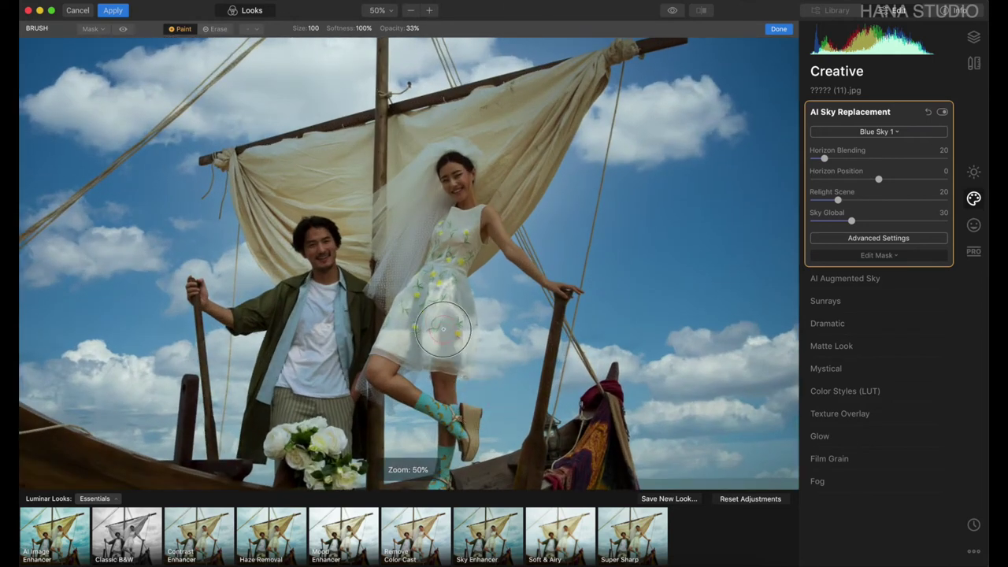
left_click(215, 28)
Erase the Blue Sky 1 mask from the bride's see-through dress, resizing the brush.
key("bracketleft")
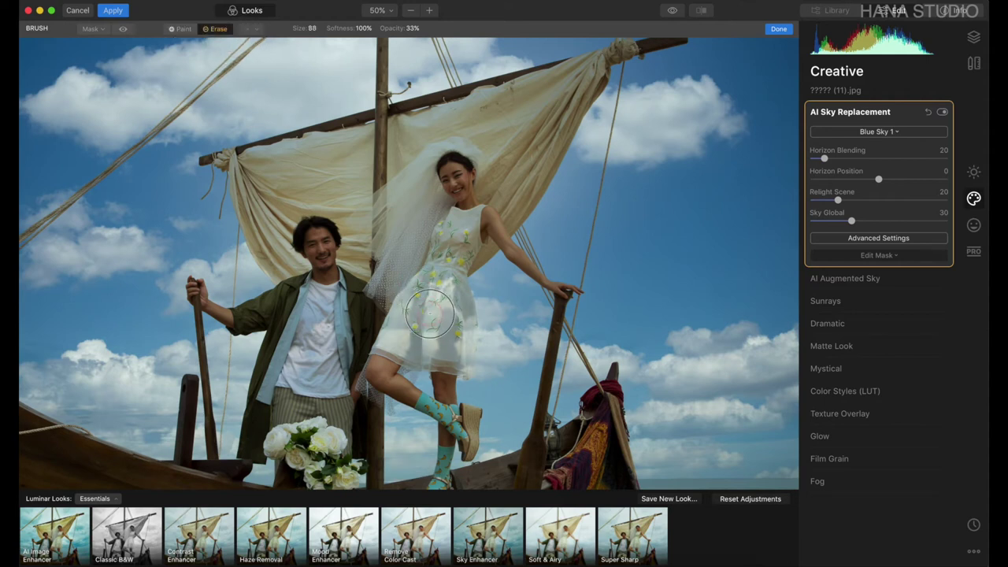
mouse_move(438, 299)
left_mouse_down()
mouse_move(434, 322)
mouse_move(458, 325)
mouse_move(430, 350)
mouse_move(403, 337)
mouse_move(453, 252)
mouse_move(447, 200)
mouse_move(442, 252)
left_mouse_up()
key("bracketleft")
key("bracketright")
key("bracketright")
key("bracketright")
key("bracketleft")
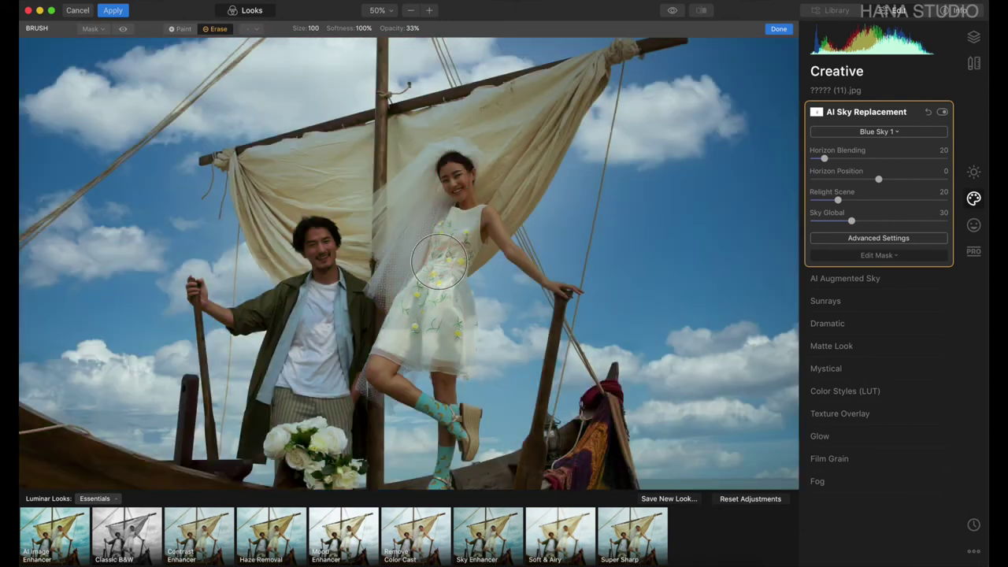
mouse_move(443, 294)
left_mouse_down()
mouse_move(452, 336)
mouse_move(384, 337)
left_mouse_up()
key("bracketleft")
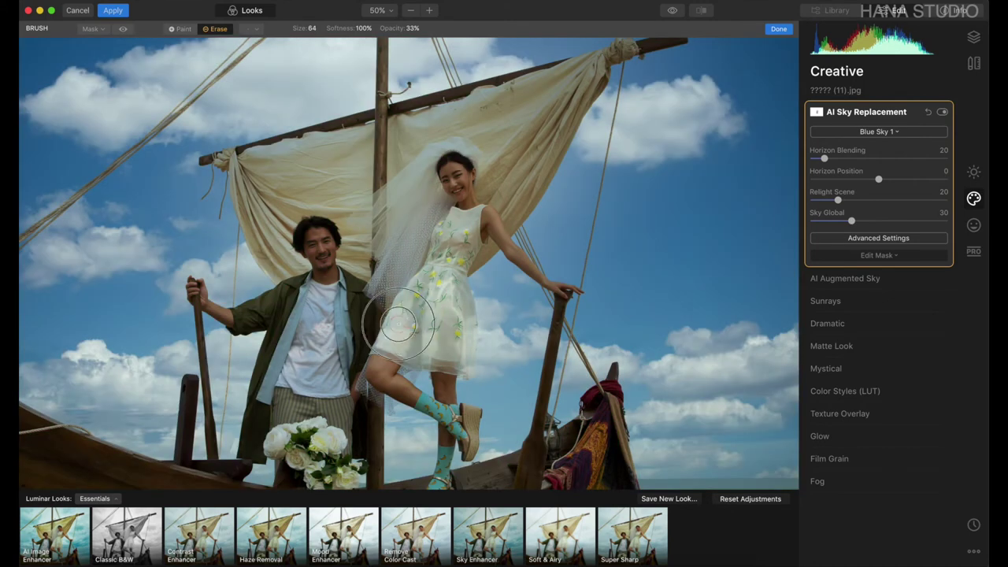
key("bracketright")
Erase the mask near the man's face and veil, refine edges, then show Layers.
key("bracketright")
left_click_drag(376, 341, 381, 368)
left_click_drag(369, 322, 319, 232)
key("bracketright")
mouse_move(392, 223)
left_mouse_down()
mouse_move(518, 129)
mouse_move(500, 139)
left_mouse_up()
left_click_drag(441, 166, 465, 169)
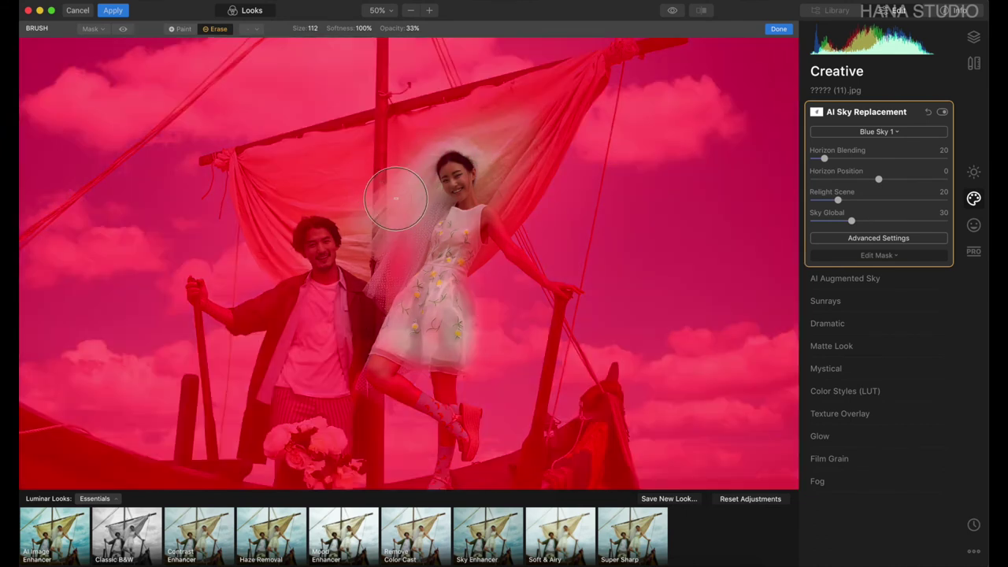
key("bracketleft")
key("bracketleft")
key("bracketleft")
key("bracketleft")
mouse_move(446, 293)
left_mouse_down()
mouse_move(450, 351)
mouse_move(420, 353)
left_mouse_up()
key("bracketleft")
key("bracketleft")
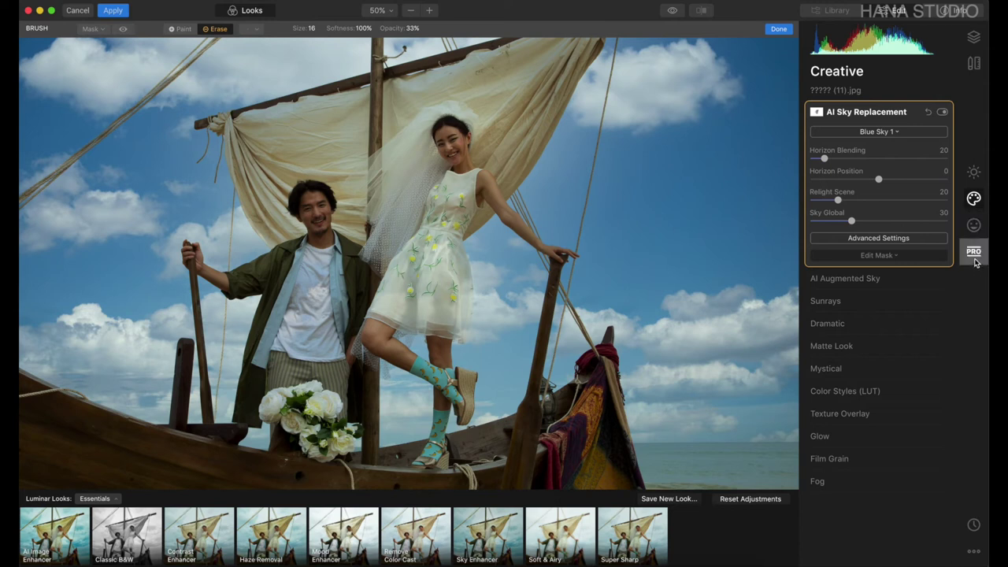
left_click(975, 37)
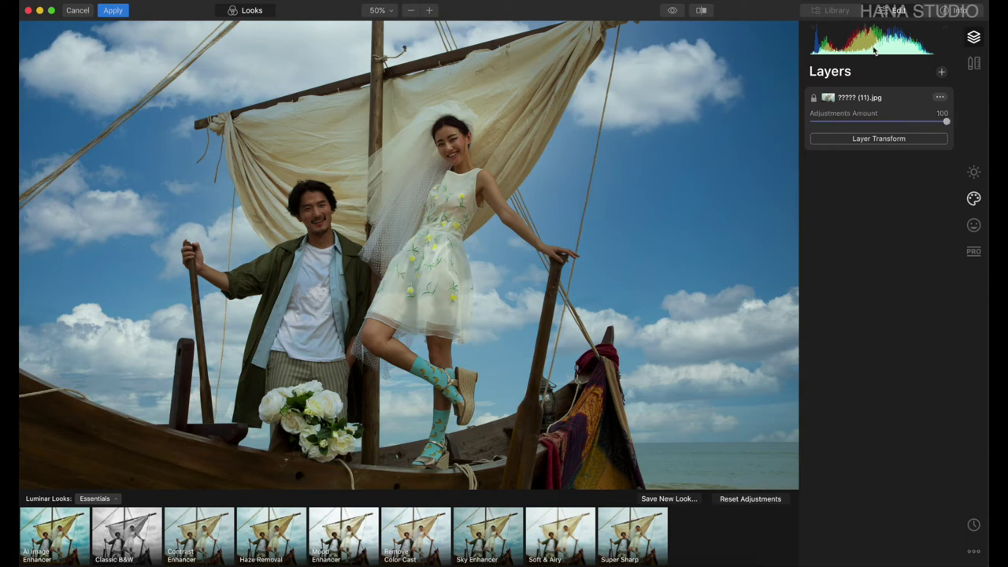
Duplicate the photo layer with the Remove Color Cast look, hide it, and select the original.
left_click(872, 120)
left_click(938, 99)
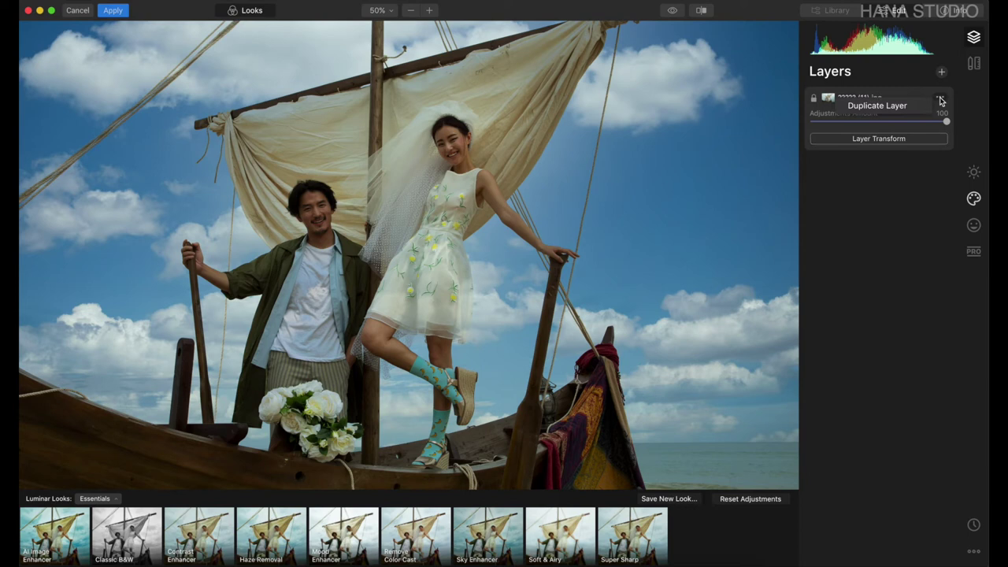
left_click(901, 106)
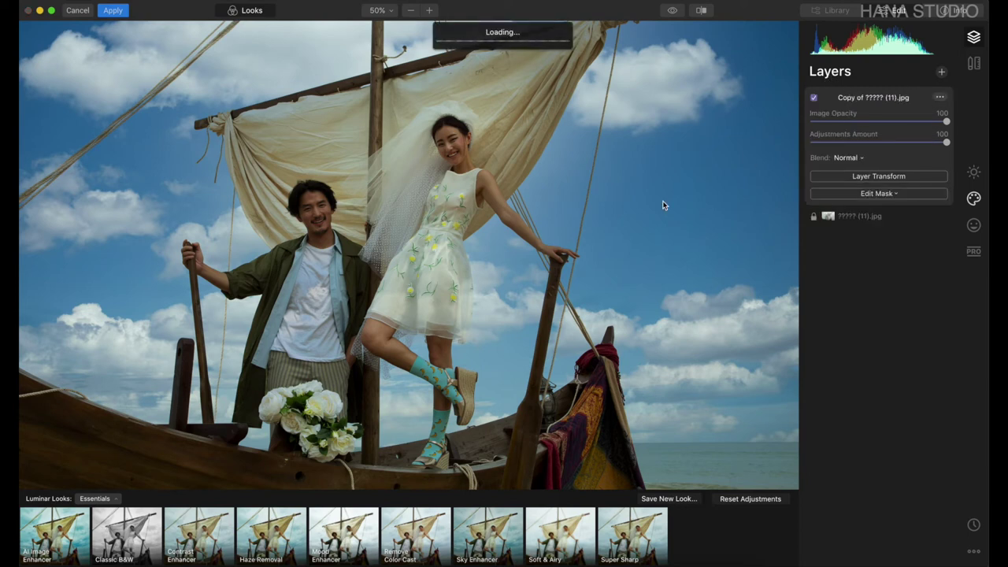
left_click(416, 532)
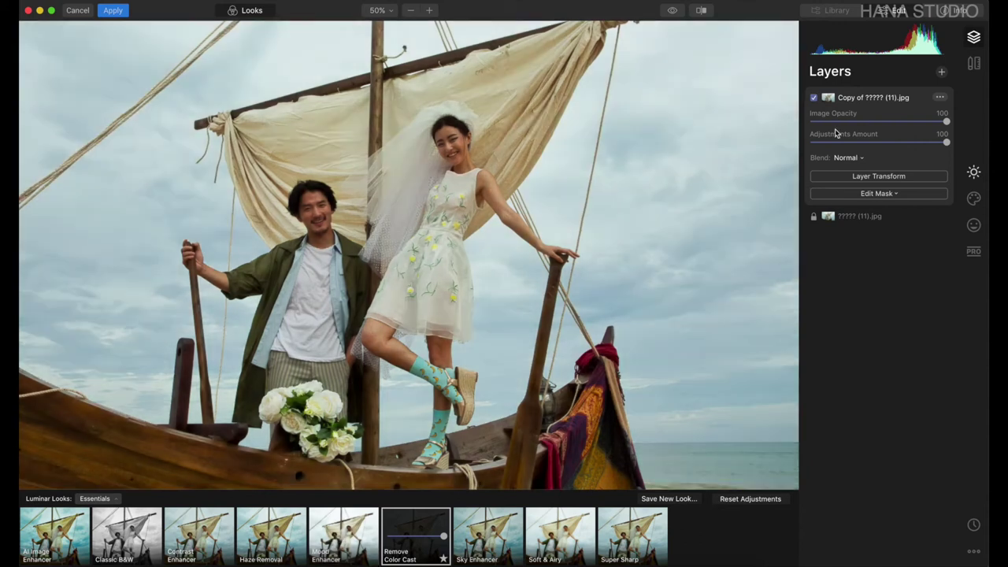
left_click(814, 98)
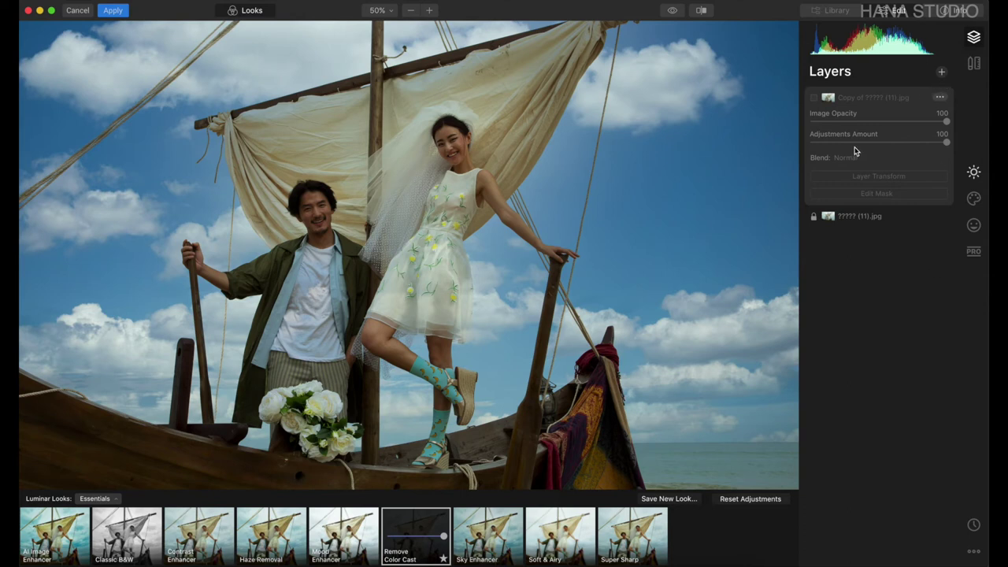
left_click(862, 217)
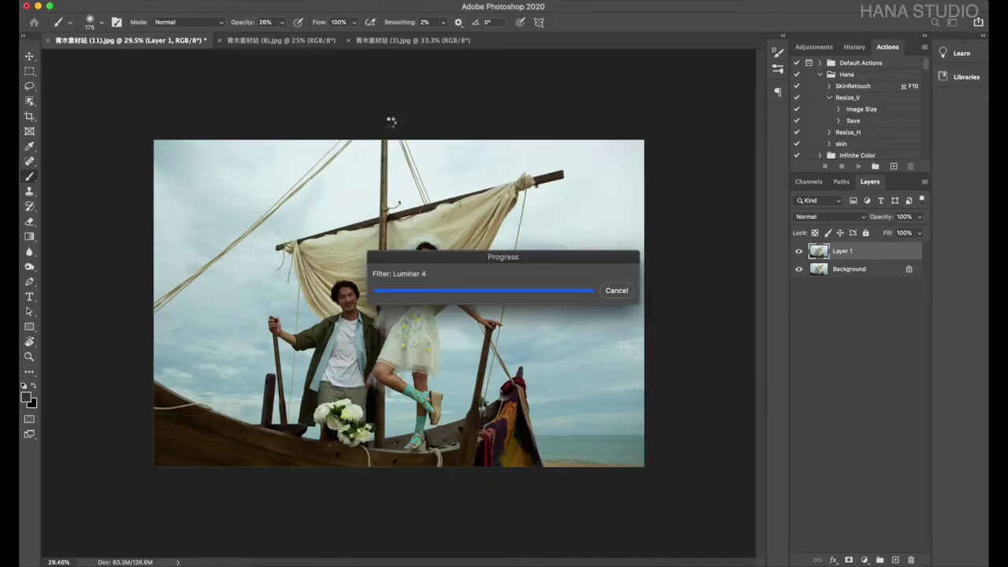
Compare the new sky with the original, then switch to 8.jpg and duplicate its Background.
left_click(798, 251)
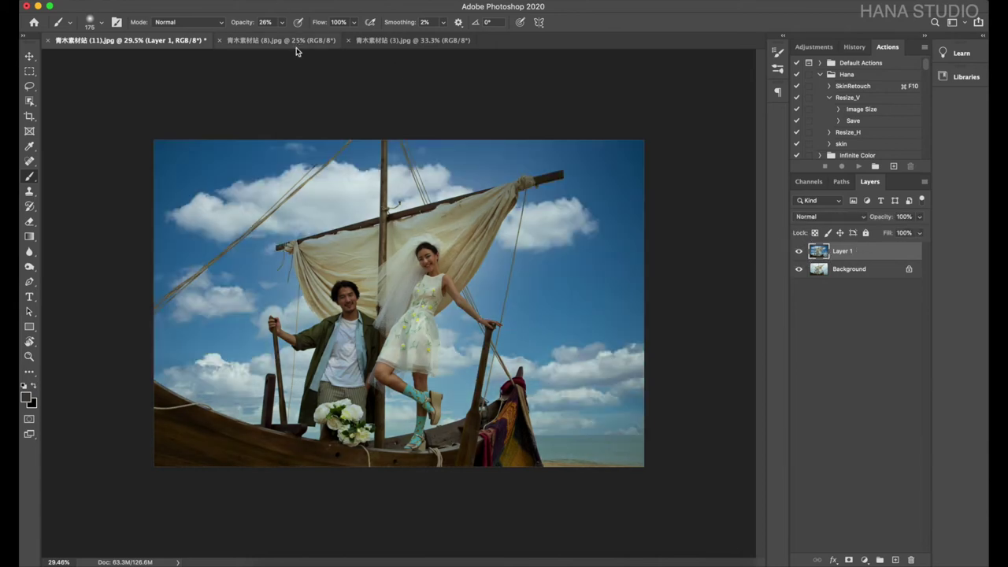
left_click(278, 41)
left_click(142, 40)
left_click(286, 41)
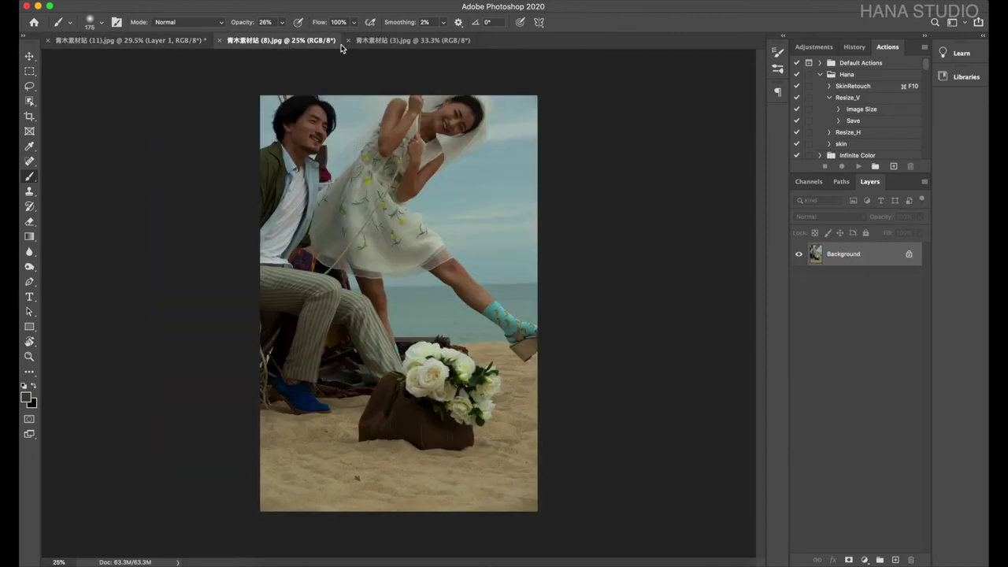
left_click(389, 41)
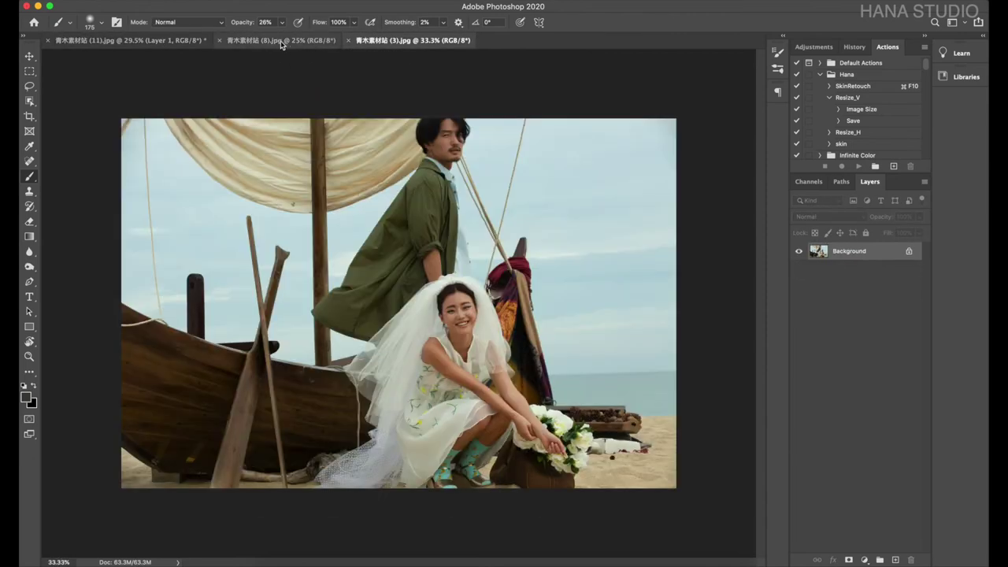
left_click(270, 44)
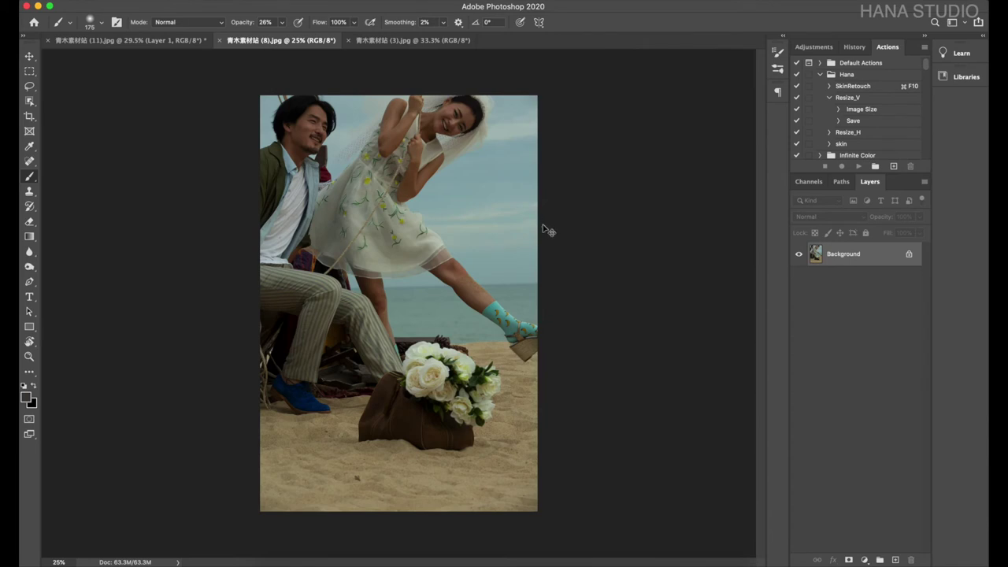
key("ctrl+j")
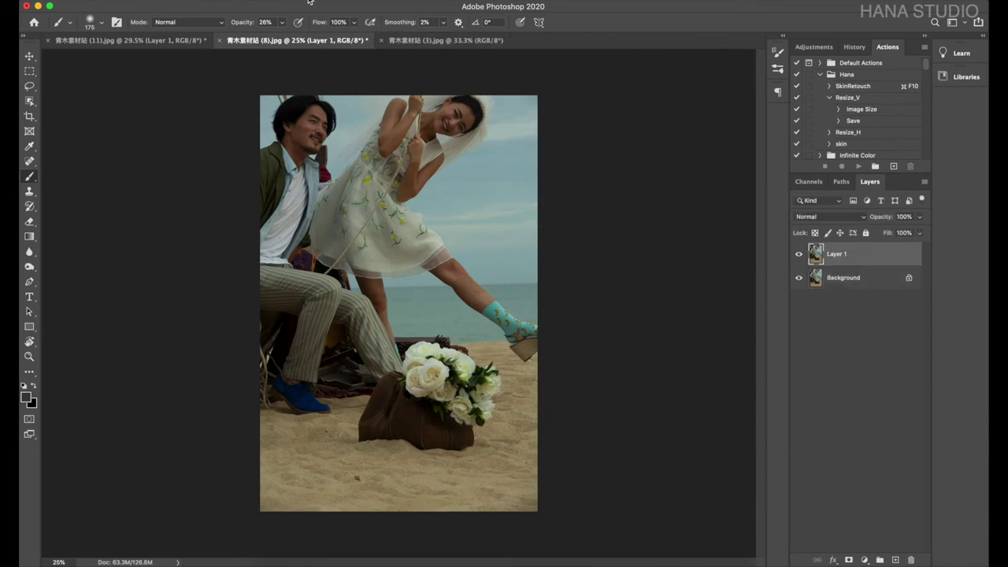
left_click(291, 2)
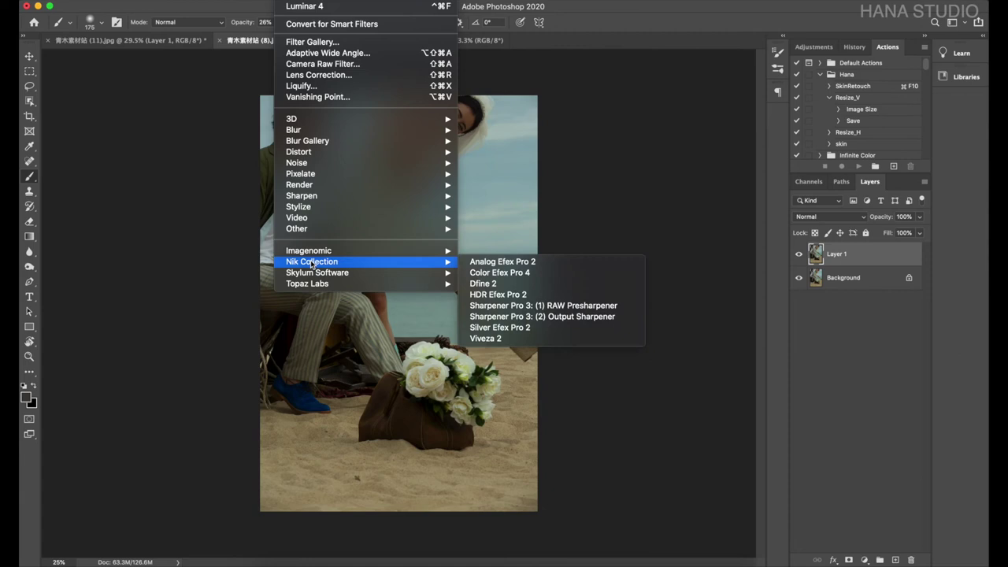
Open the beach photo in Luminar 4 and apply the Blue Sky 2 sky from the Creative tab's AI Sky Replacement.
left_click(501, 277)
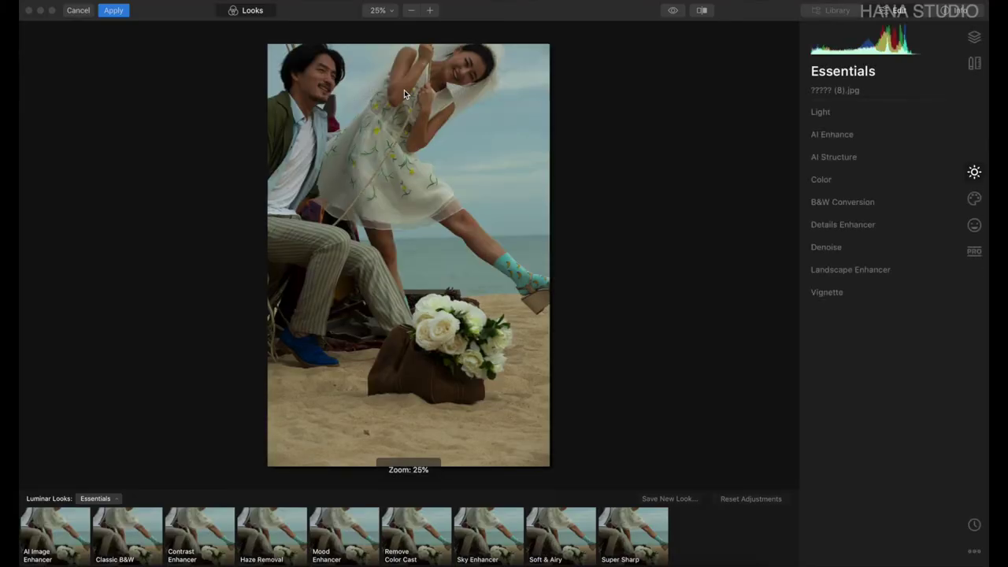
left_click(976, 202)
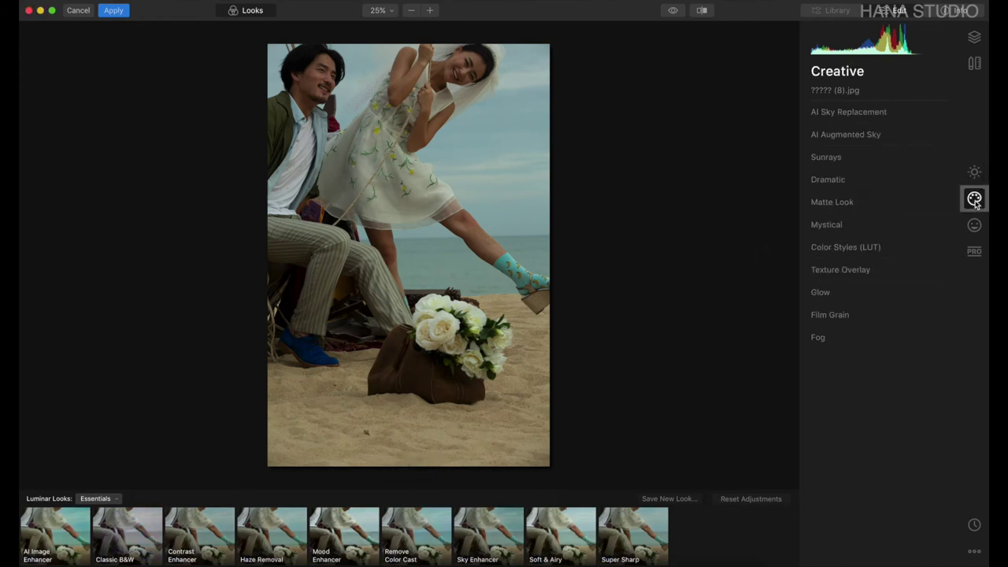
left_click(854, 112)
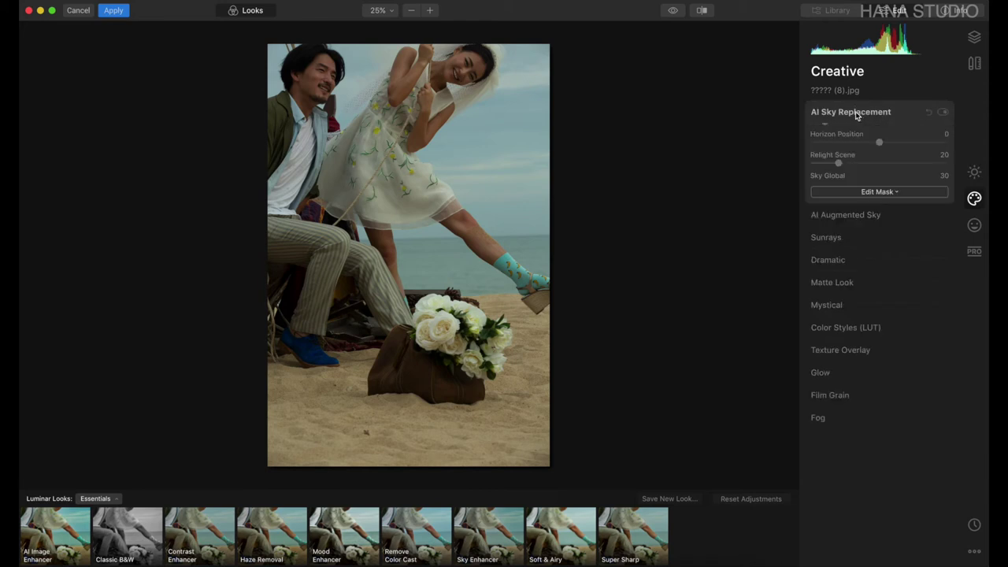
left_click(906, 132)
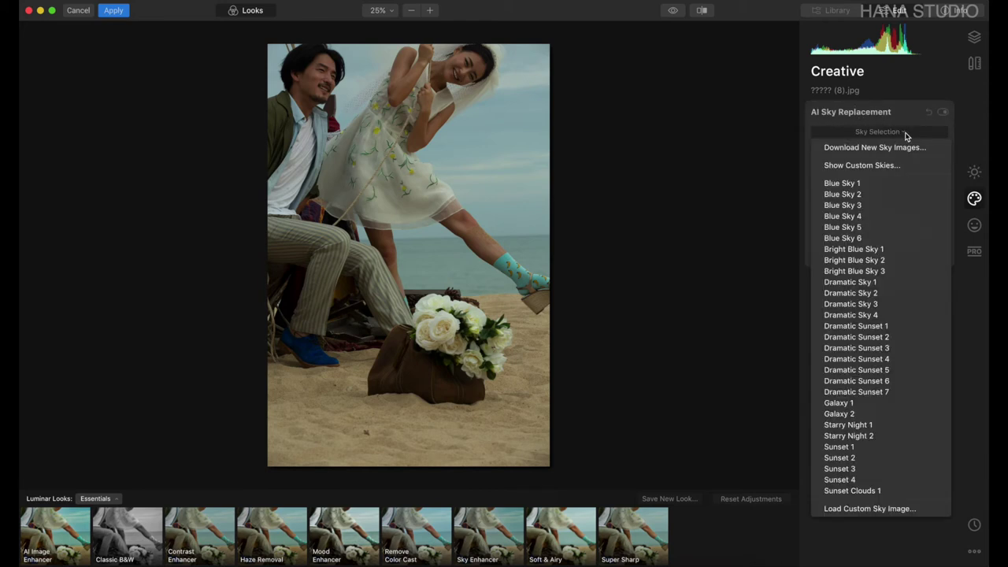
left_click(867, 195)
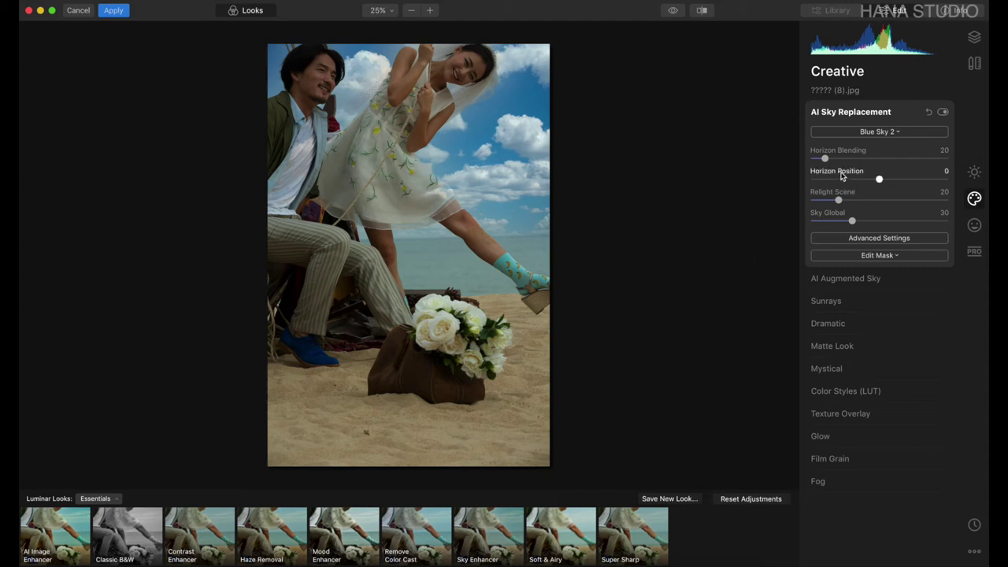
Increase the sky's horizon blending and fine-tune the horizon position.
left_click_drag(826, 159, 849, 161)
left_click_drag(850, 161, 895, 161)
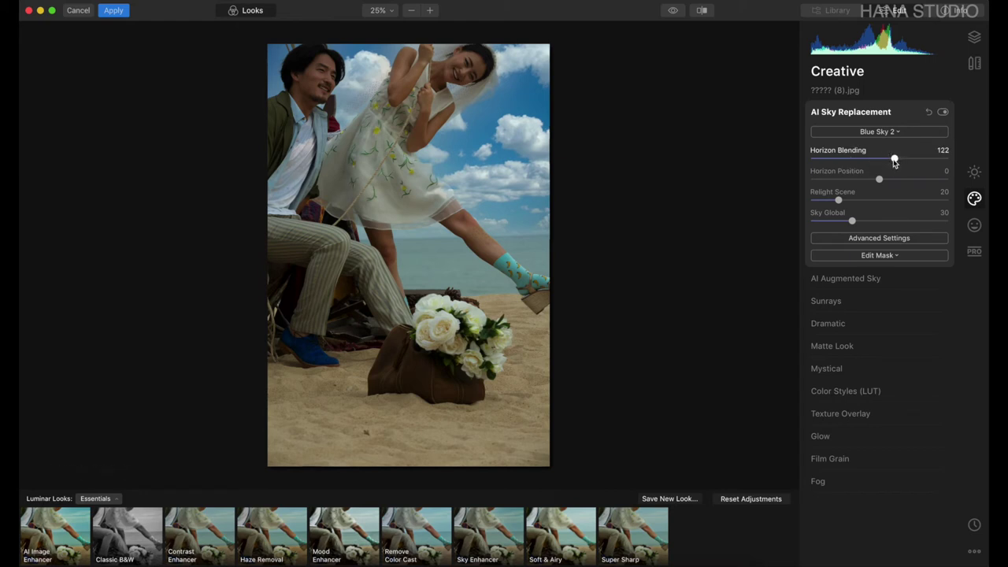
mouse_move(879, 179)
left_mouse_down()
mouse_move(849, 180)
mouse_move(883, 180)
left_mouse_up()
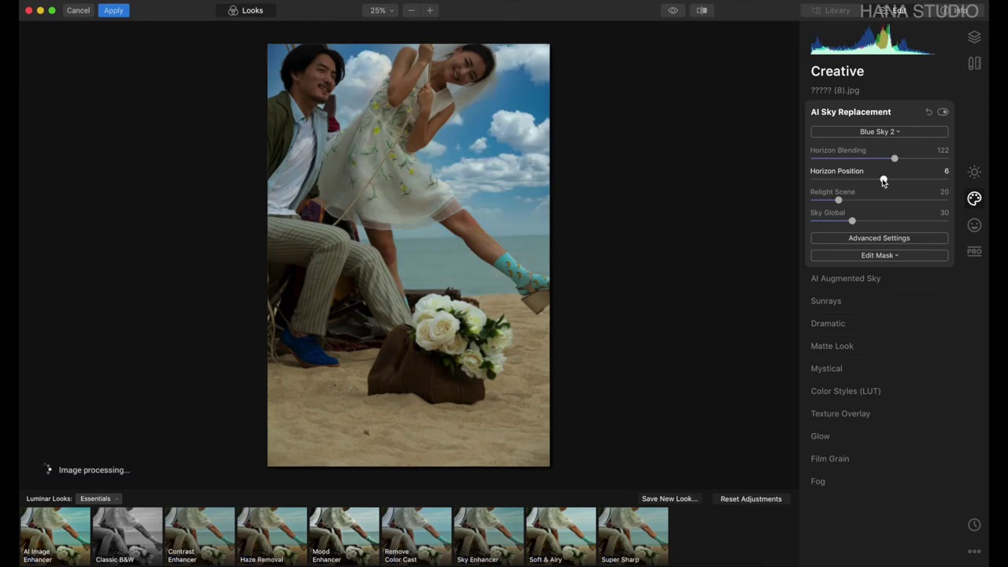
left_click_drag(884, 181, 885, 180)
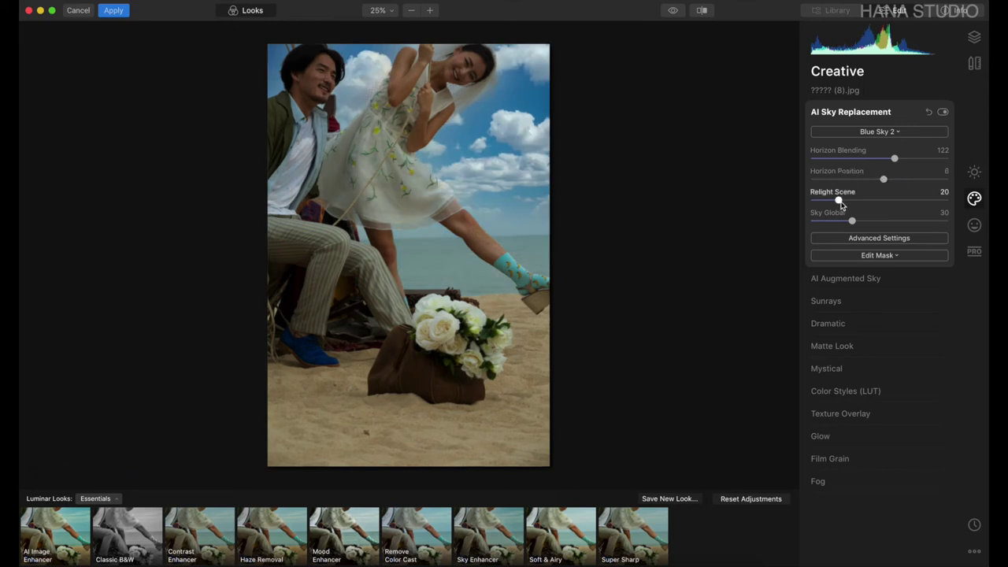
Try sun rays in the Sunrays filter, then set their Amount back to 0.
left_click(848, 305)
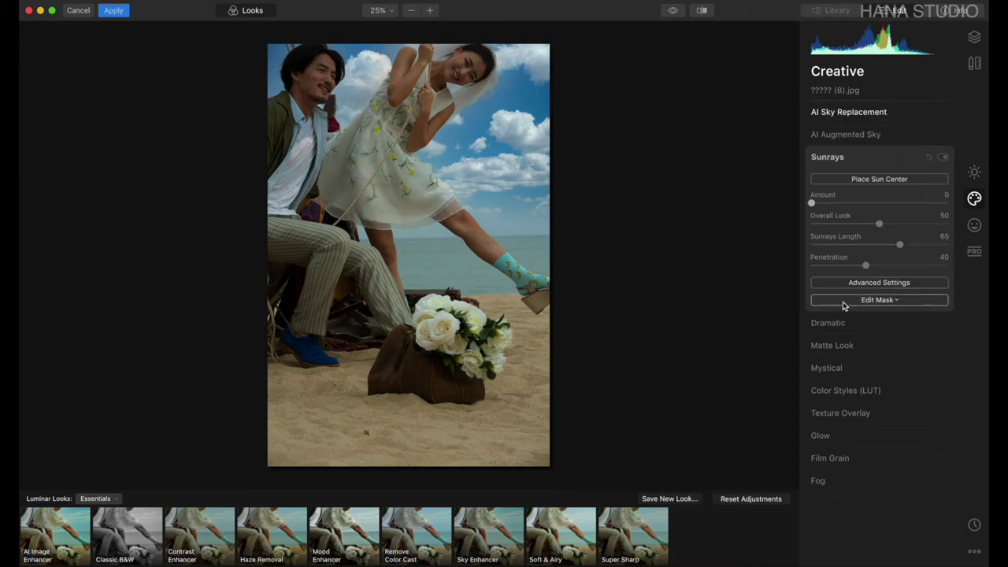
mouse_move(812, 204)
left_mouse_down()
mouse_move(859, 204)
mouse_move(848, 204)
left_mouse_up()
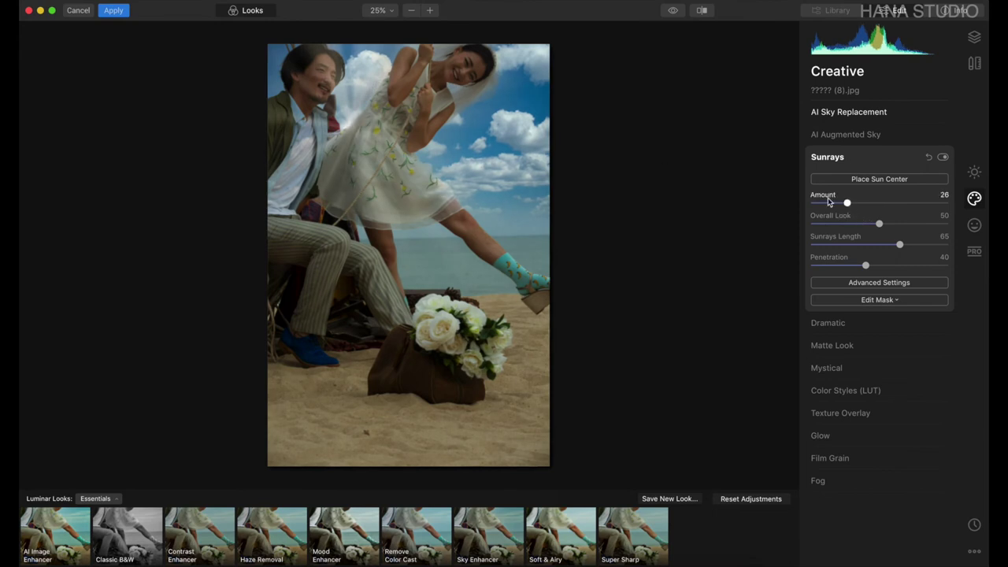
left_click_drag(847, 203, 786, 201)
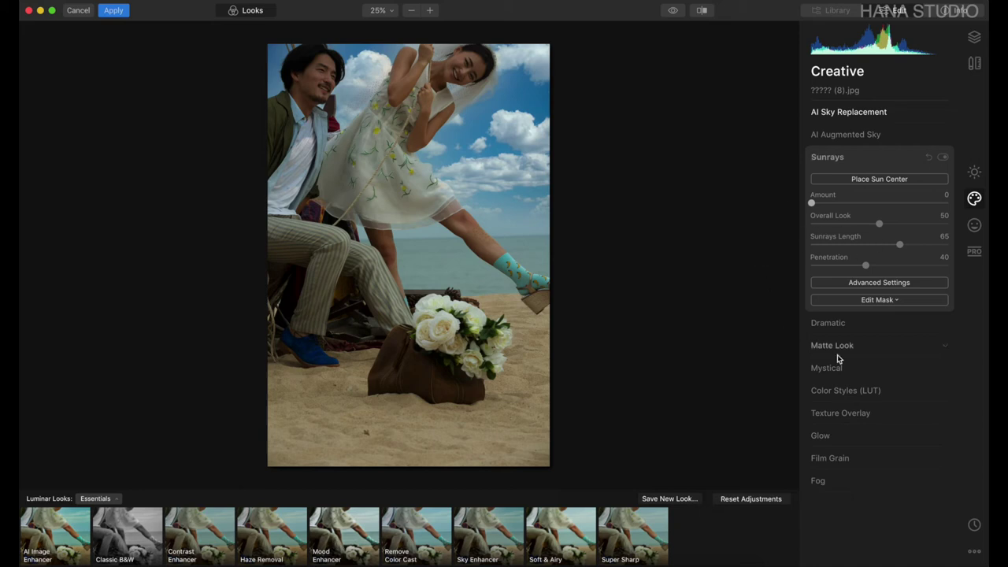
left_click(861, 135)
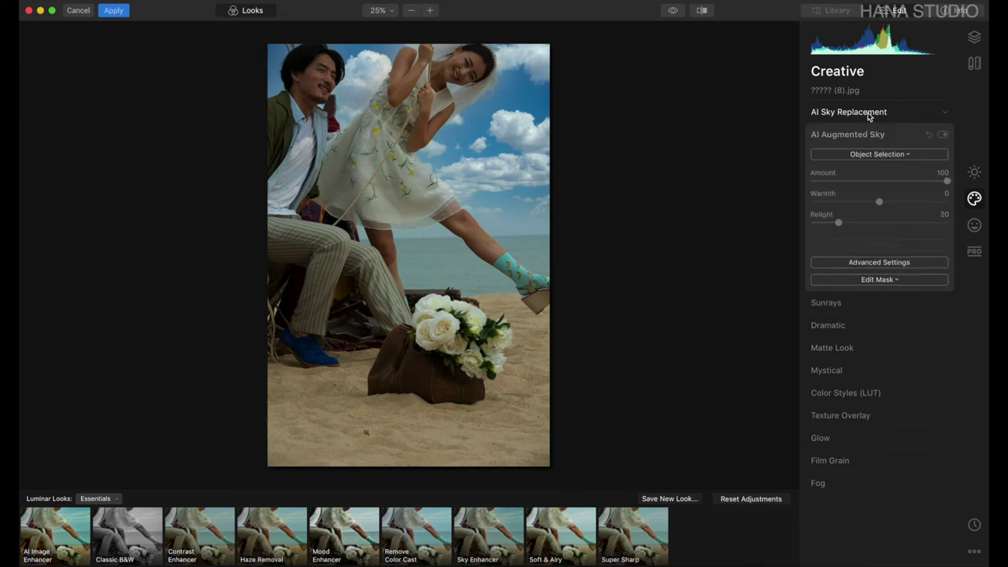
Try the Blue Sky 3 and Bright Blue Sky 1 skies on the beach photo.
left_click(869, 115)
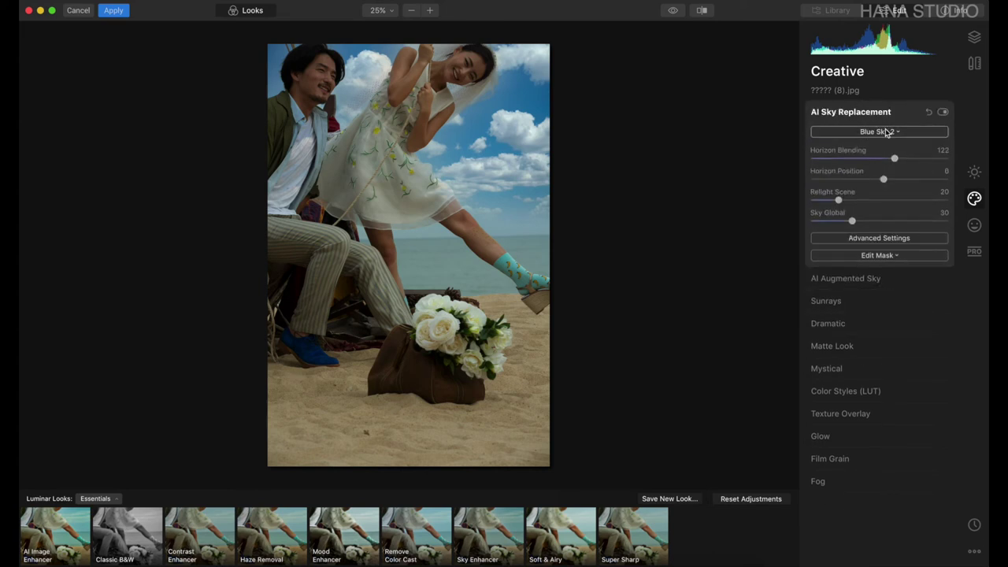
left_click(895, 132)
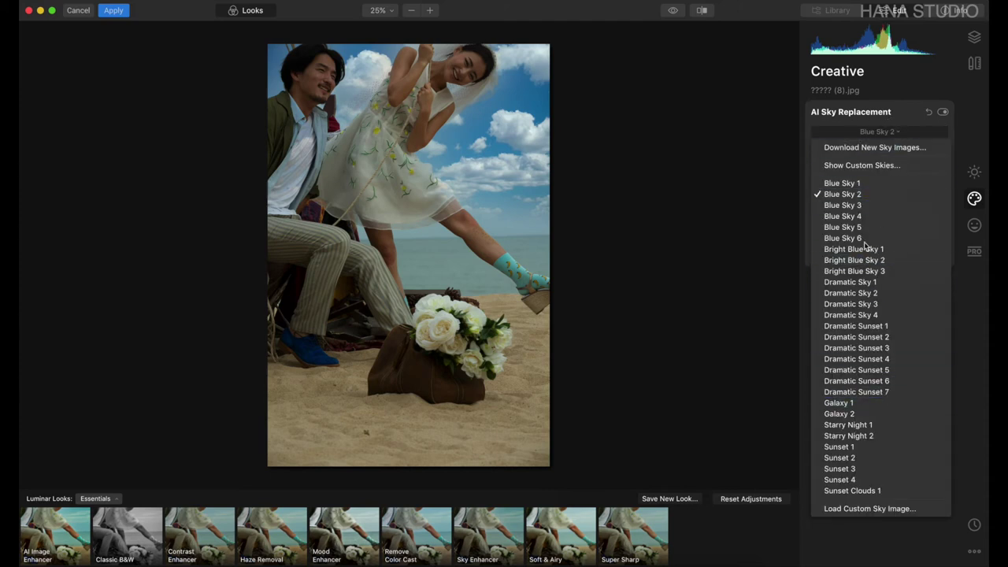
left_click(847, 205)
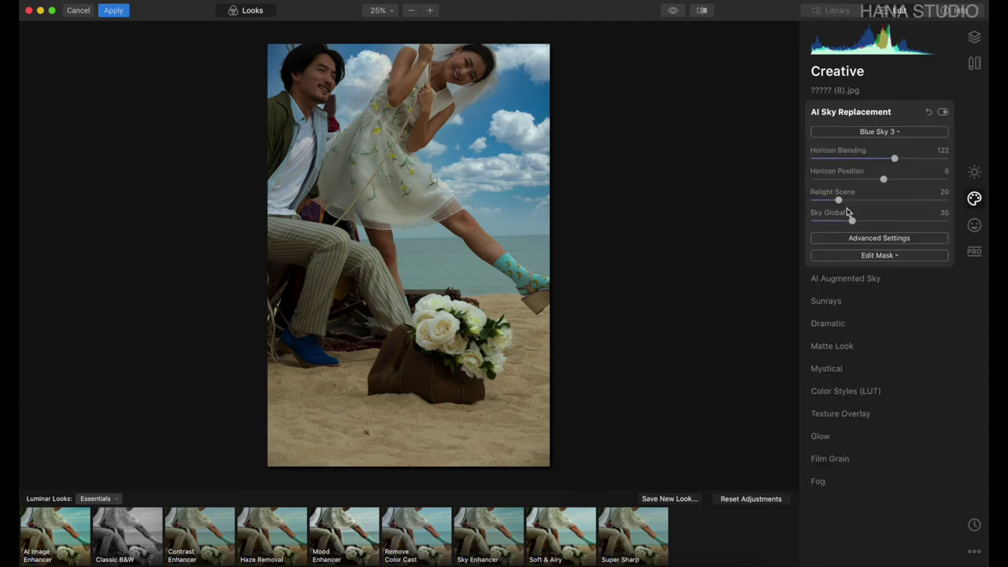
left_click(889, 132)
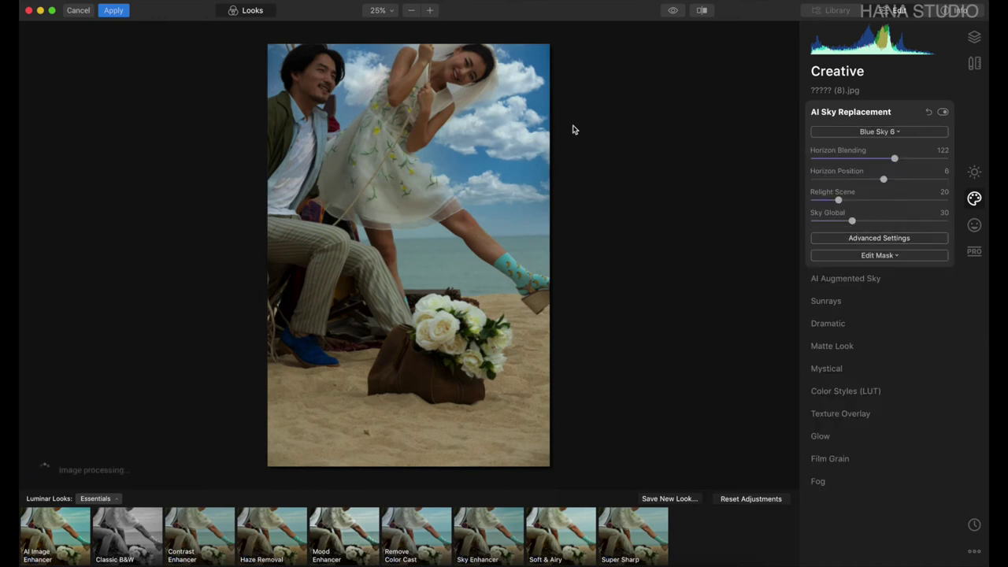
left_click(893, 131)
left_click(871, 250)
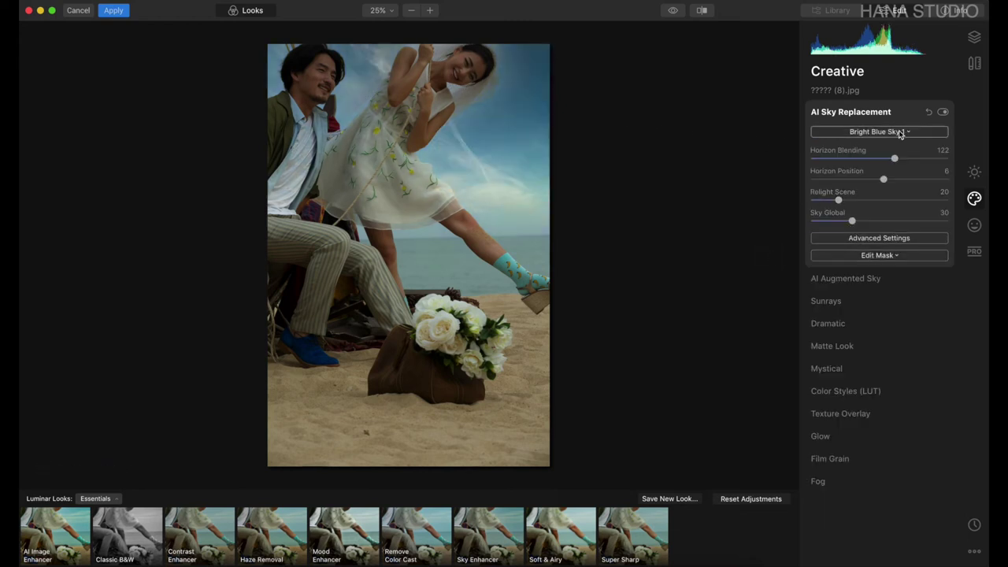
Settle on Bright Blue Sky 3 and apply the result back to Photoshop.
left_click(901, 132)
left_click(869, 271)
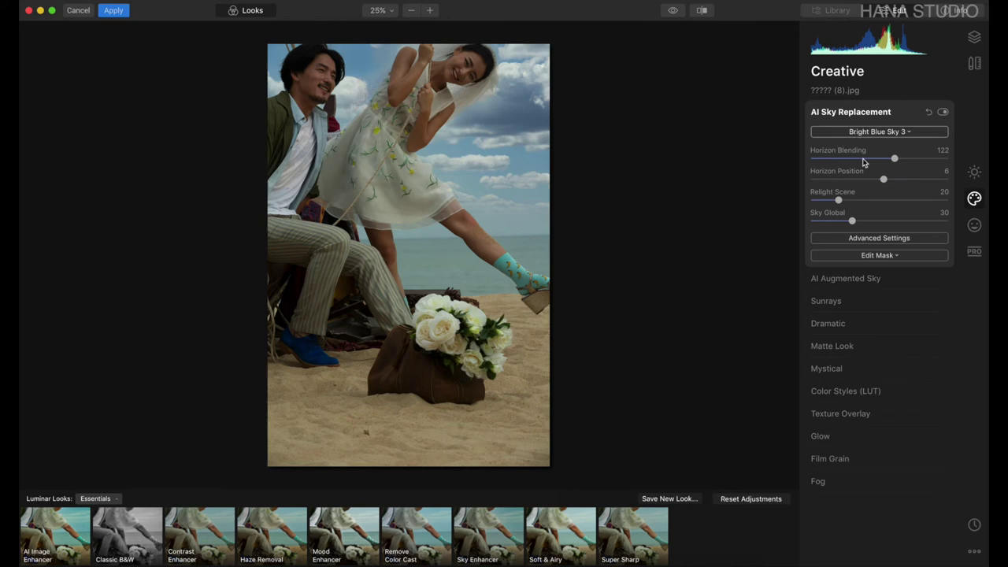
left_click(118, 15)
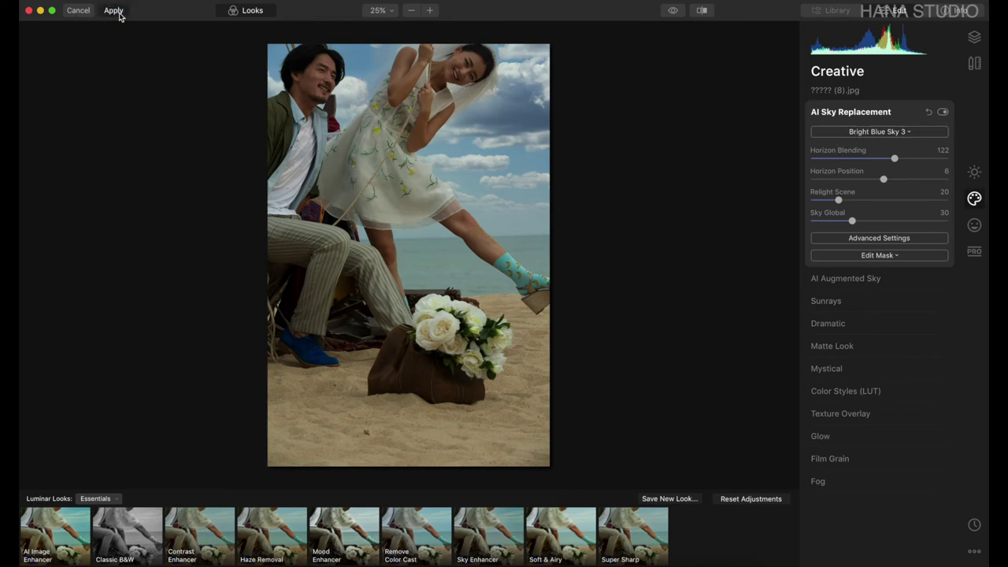
left_click(115, 11)
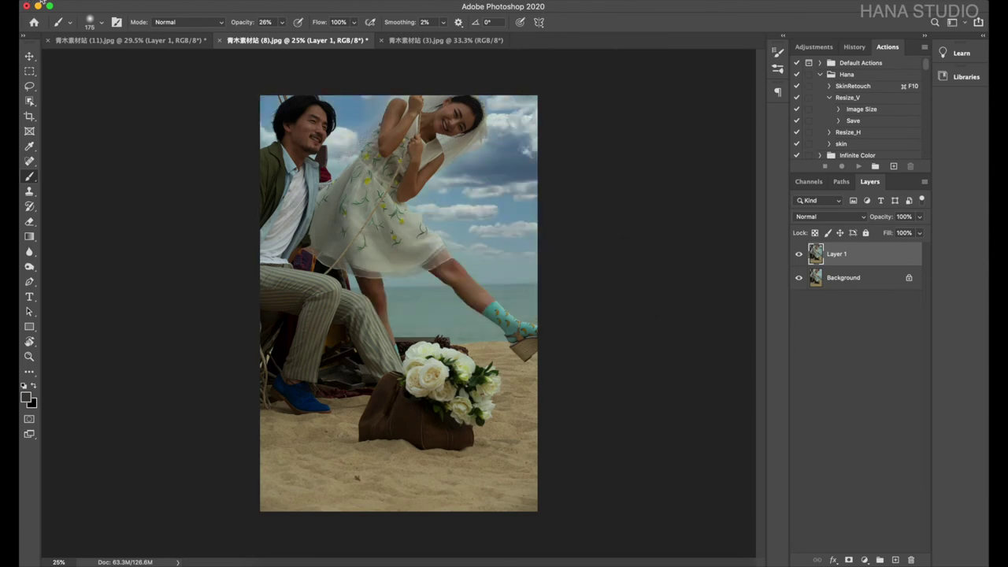
Switch between the open document tabs and bring up the third boat photo.
left_click(117, 43)
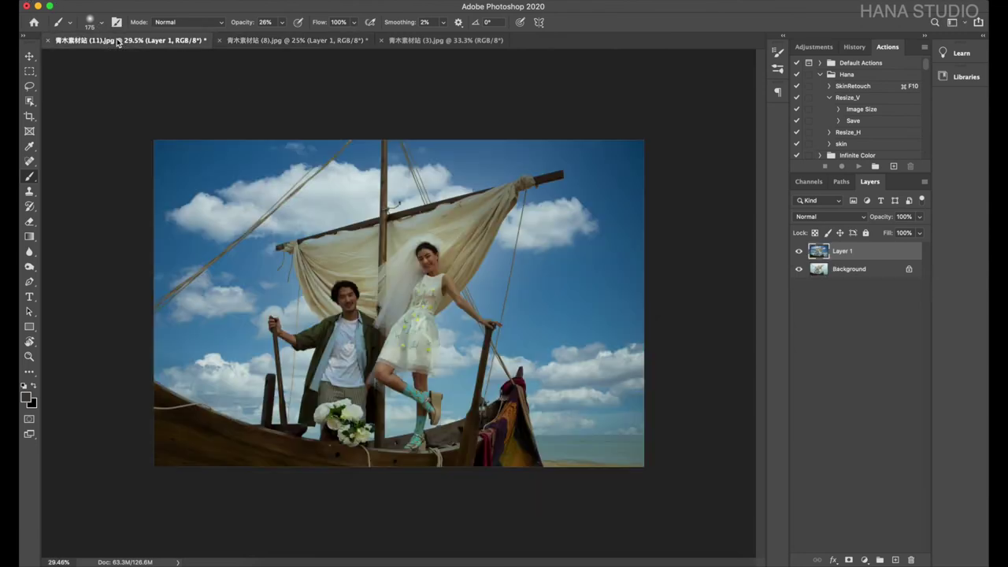
left_click(277, 40)
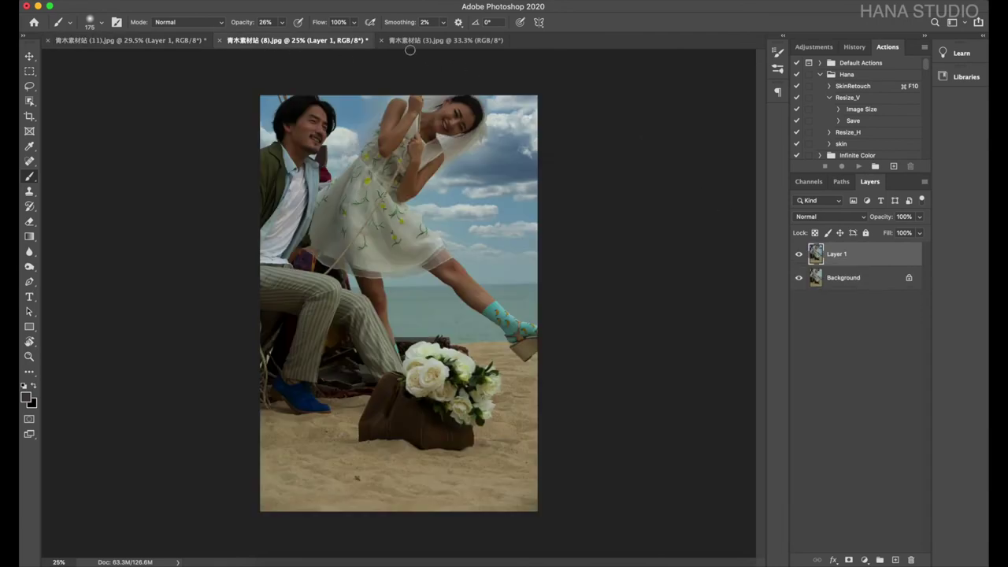
left_click(425, 40)
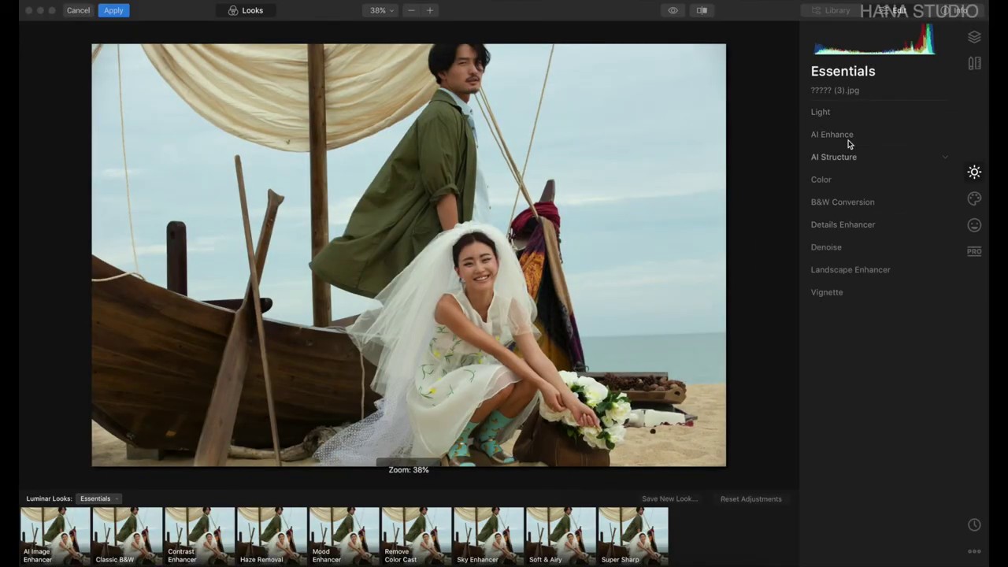
Show the Creative filters for the boat photo in Luminar 4.
left_click(974, 200)
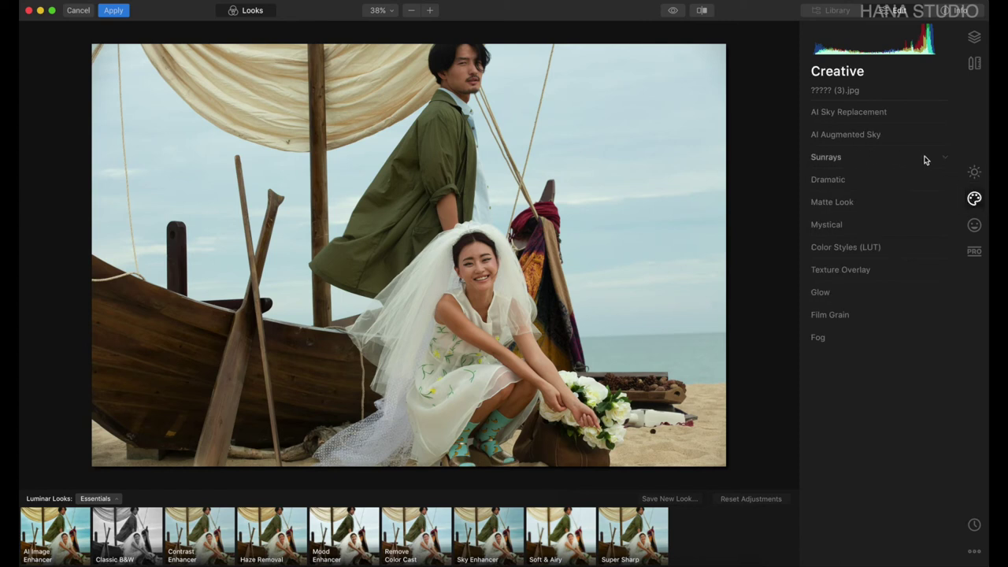
Try the Dramatic Sunset 3, Dramatic Sunset 5, Galaxy 1 and Starry Night 1 skies.
left_click(867, 113)
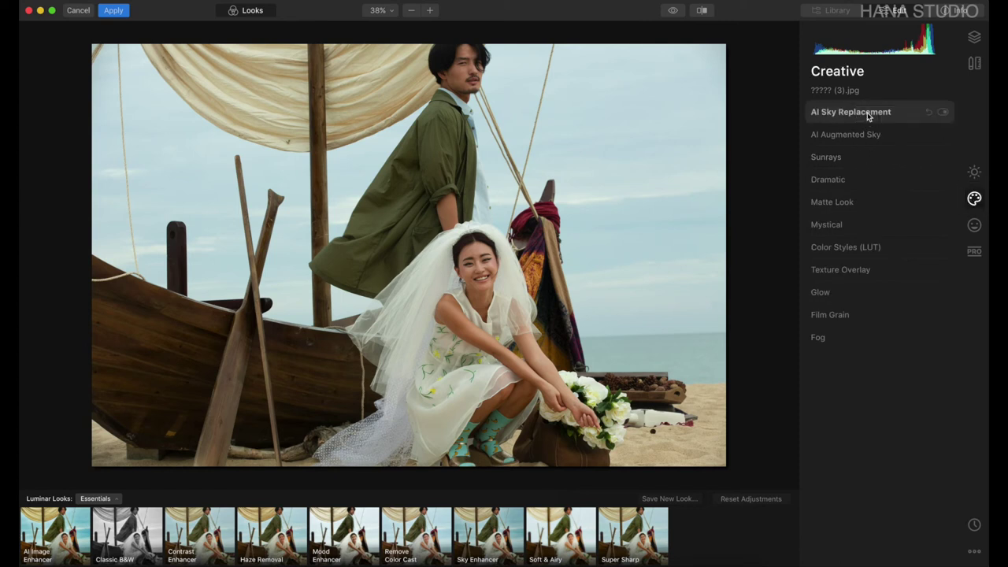
left_click(883, 132)
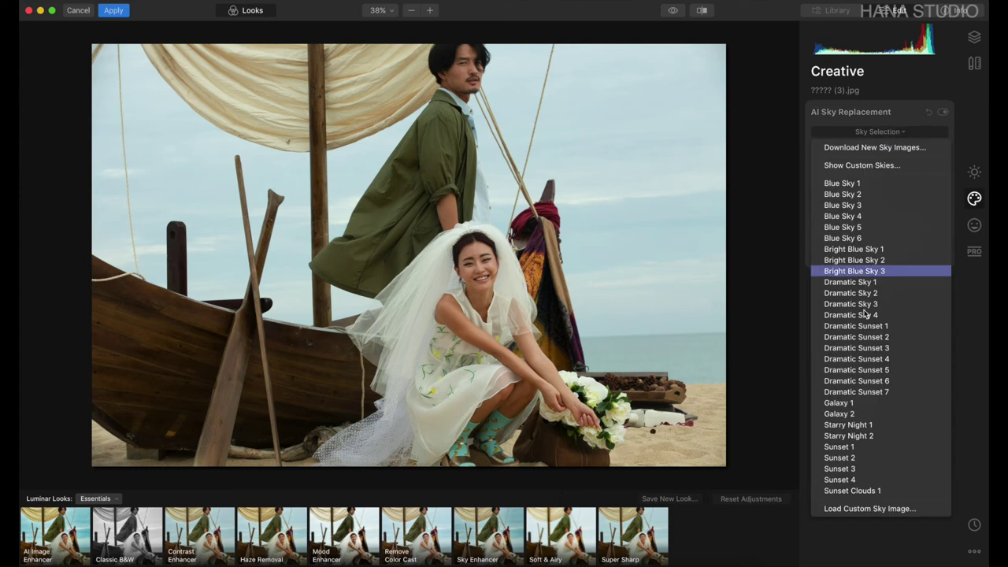
left_click(856, 349)
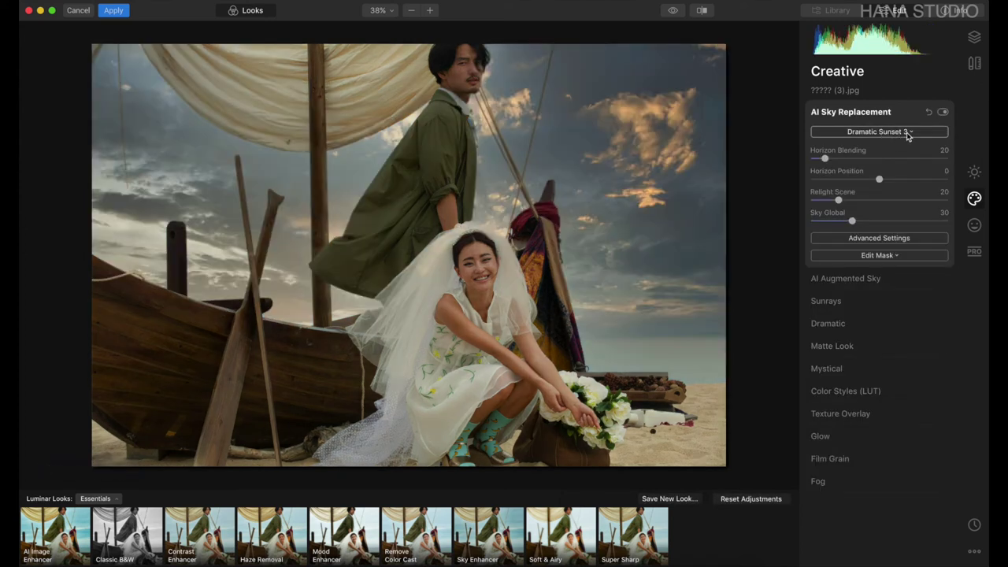
left_click(908, 134)
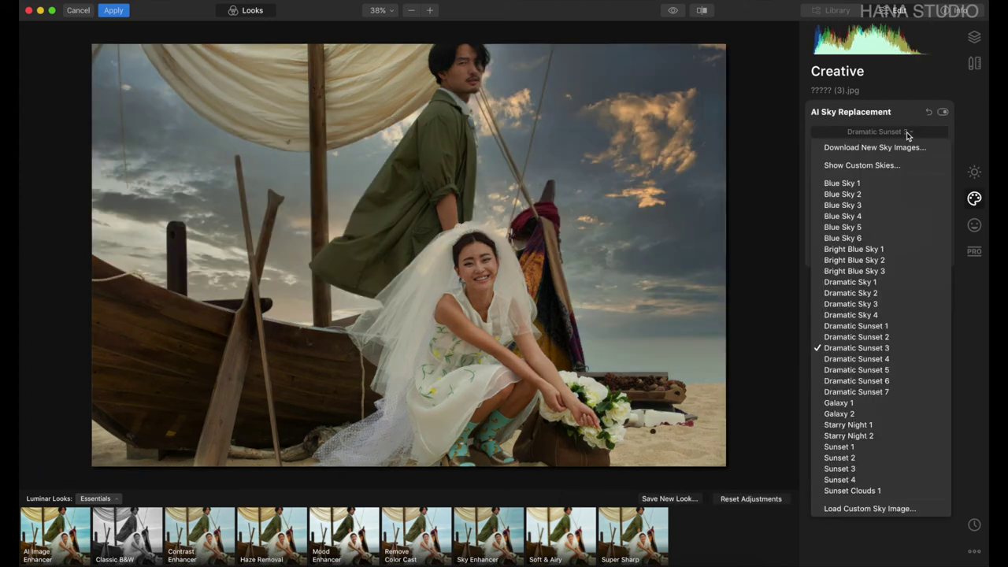
left_click(855, 370)
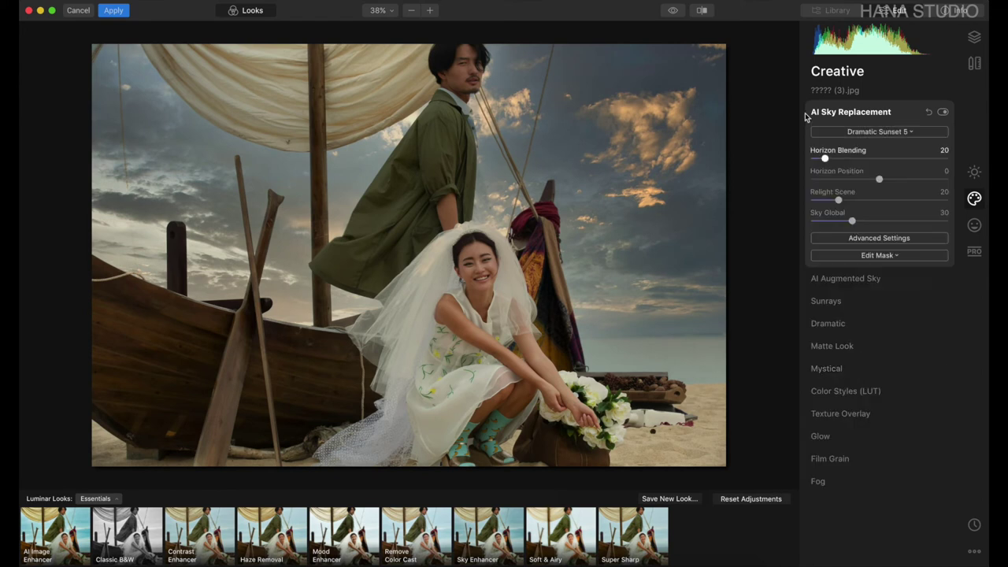
left_click(909, 132)
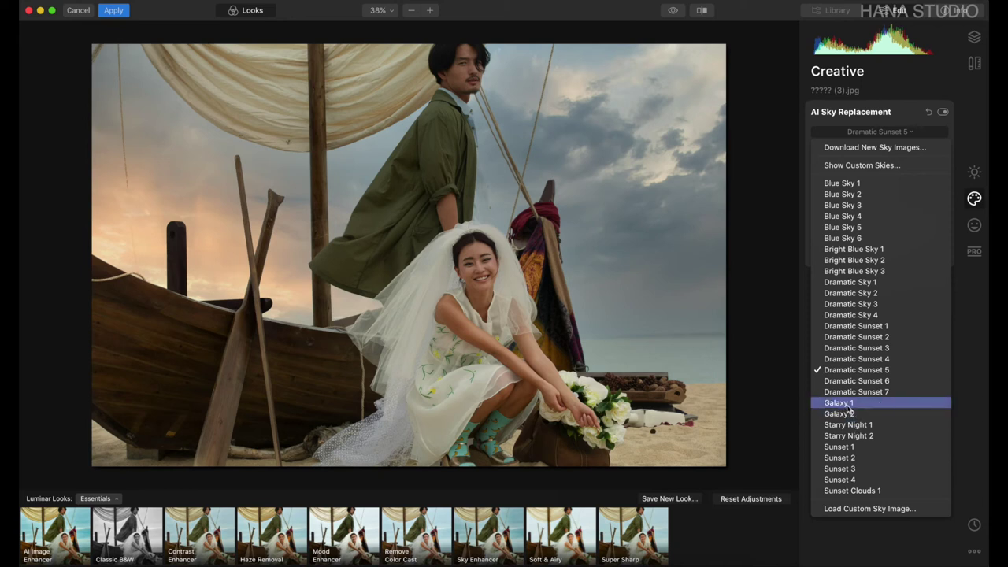
left_click(843, 403)
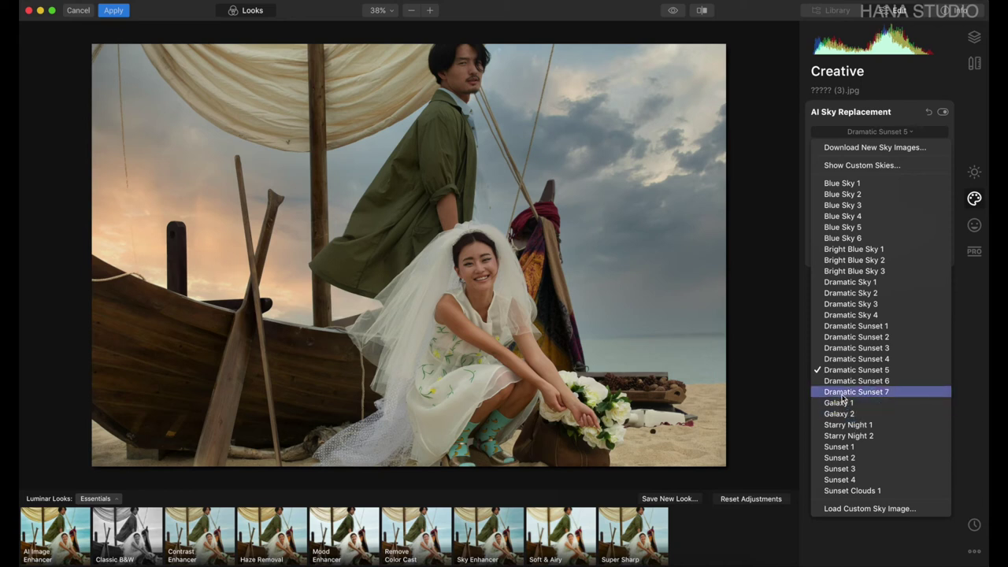
left_click(894, 133)
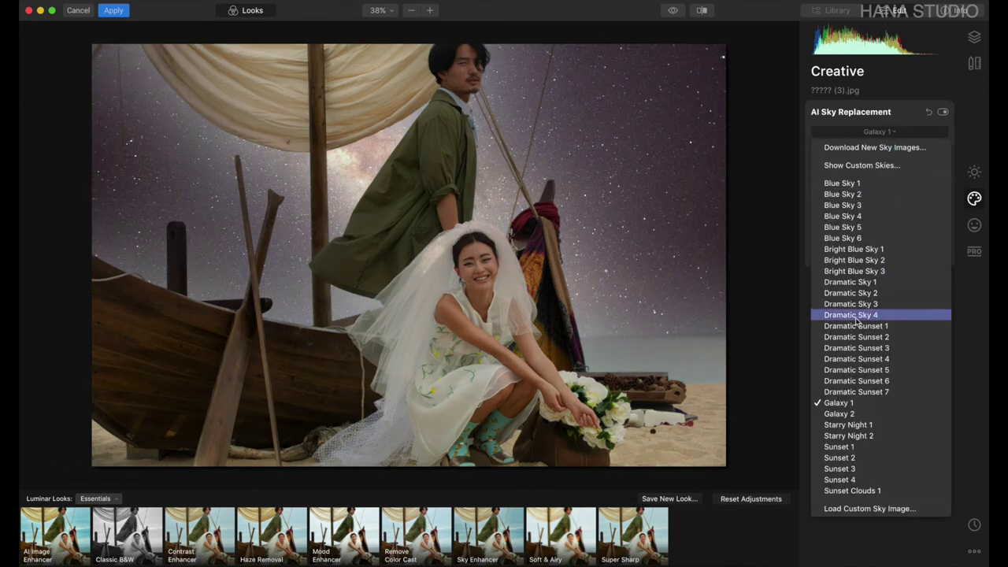
left_click(848, 425)
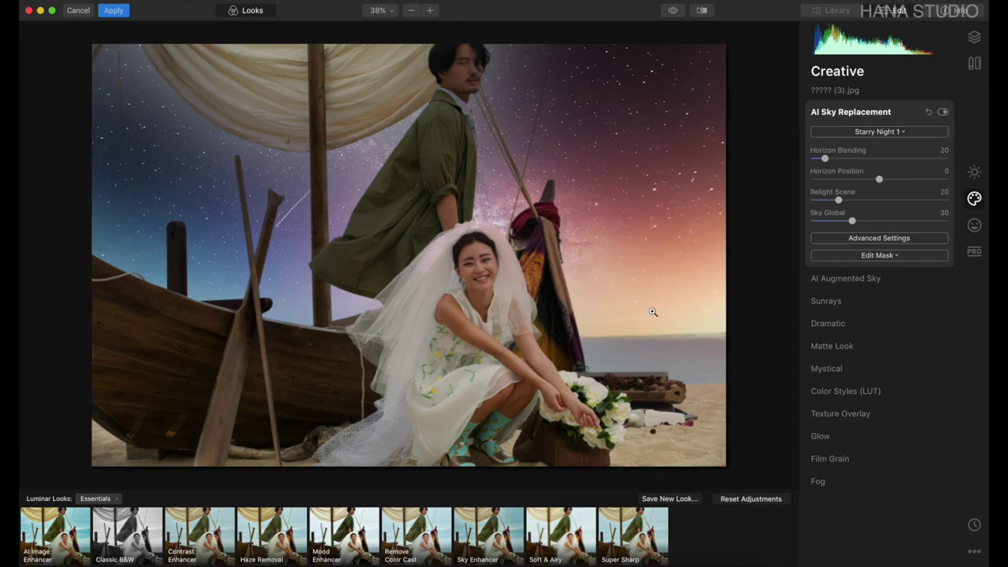
Try Sunset 1, 2 and 3, then settle on the Sunset 4 sky.
left_click(899, 132)
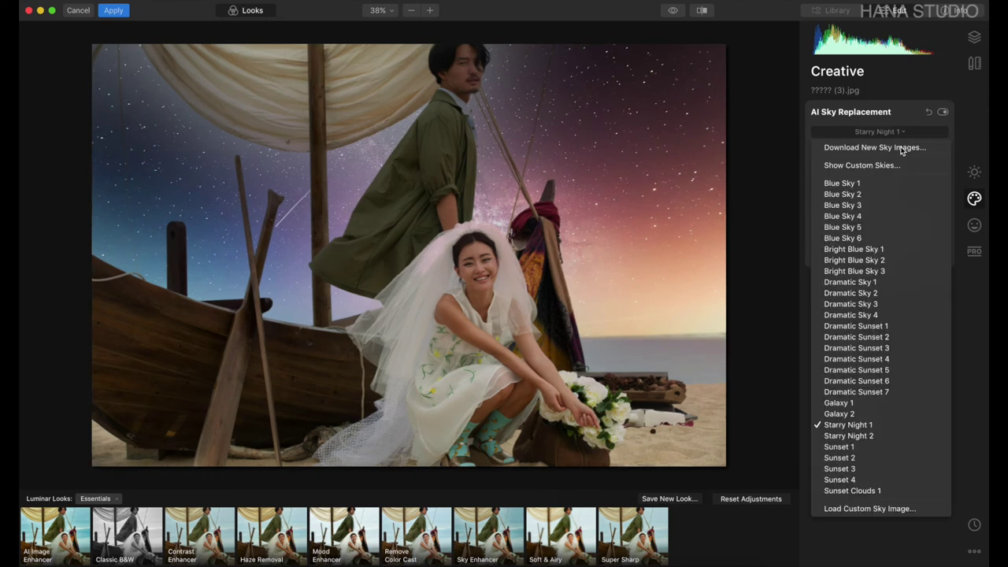
left_click(847, 447)
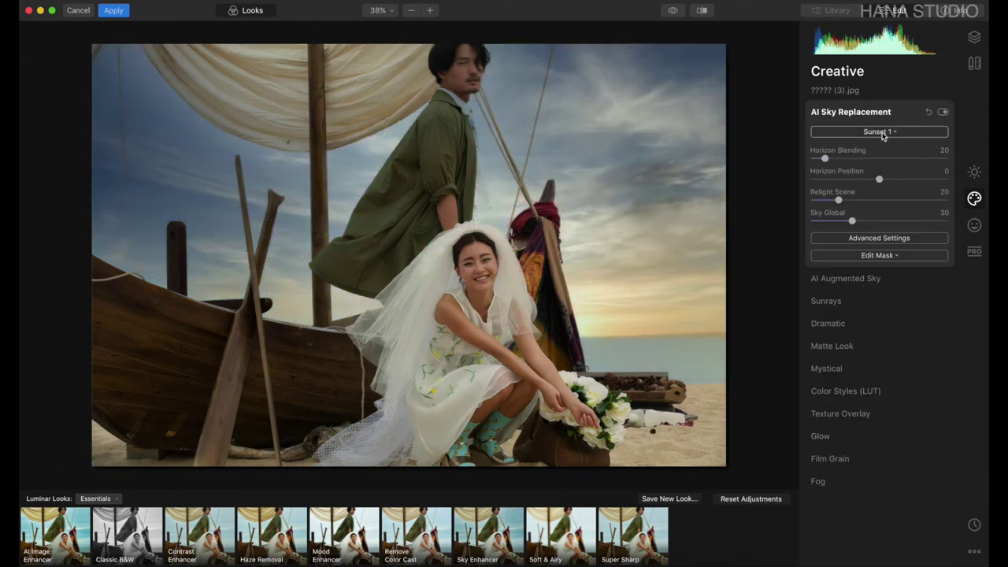
left_click(893, 134)
left_click(850, 458)
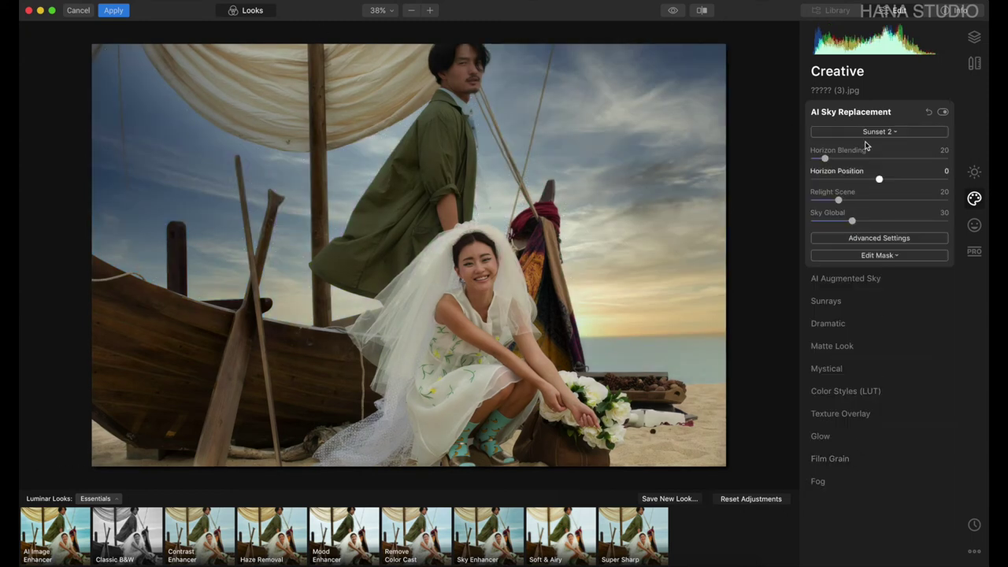
left_click(891, 134)
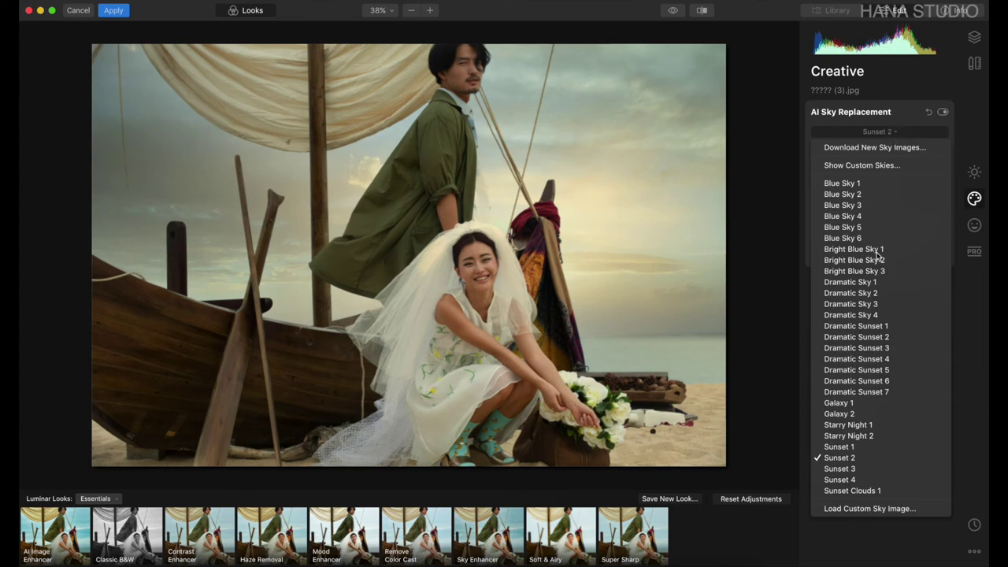
left_click(841, 469)
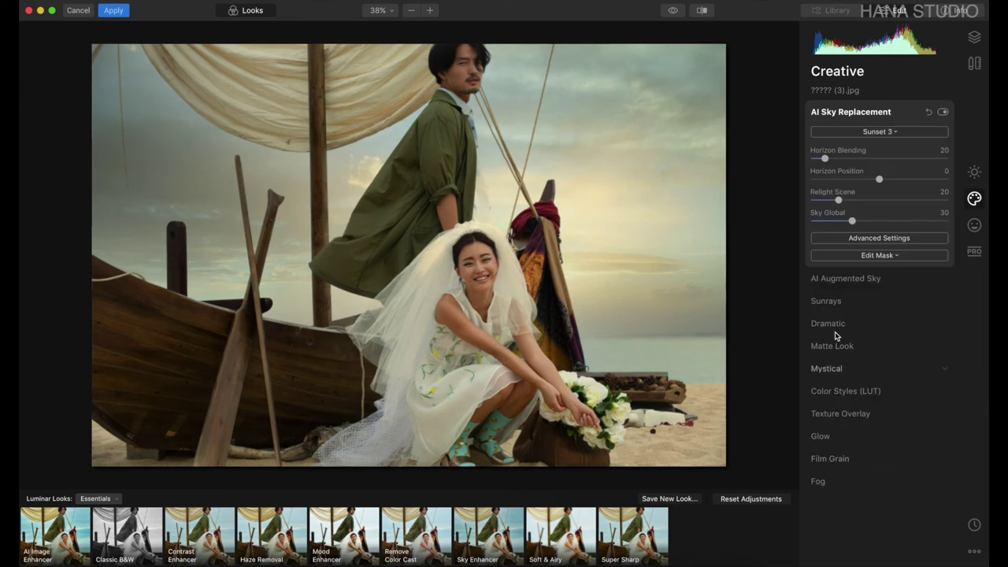
left_click(893, 133)
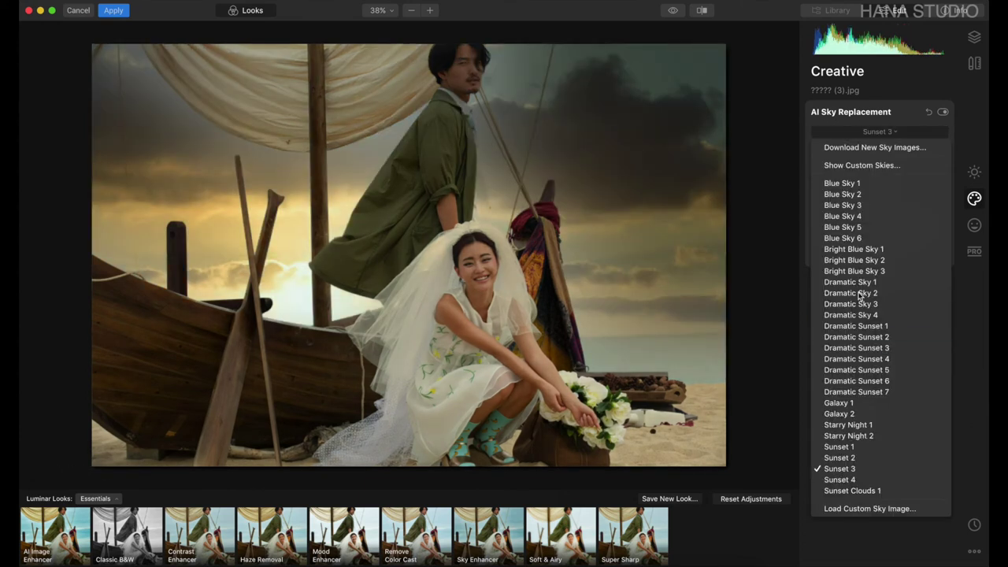
left_click(854, 481)
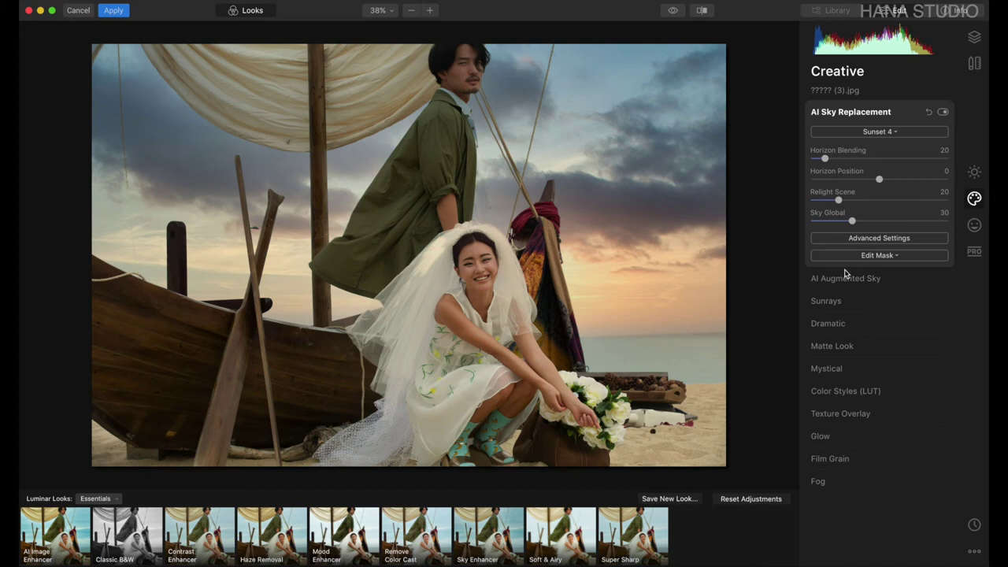
left_click(827, 301)
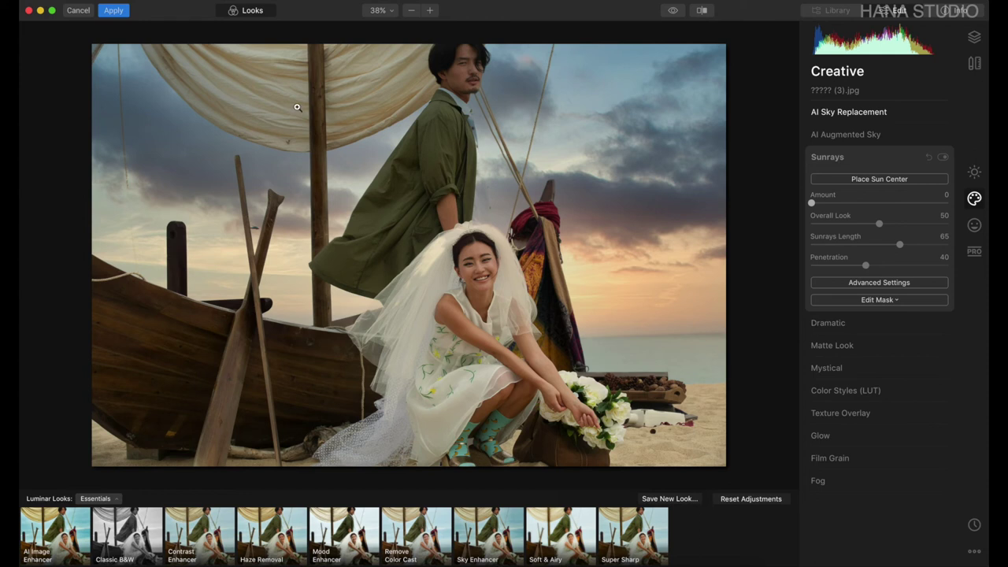
Add sun rays centred right of the bride: Amount 28, Overall Look 10, Length 37, Penetration 11.
left_click_drag(812, 202, 850, 205)
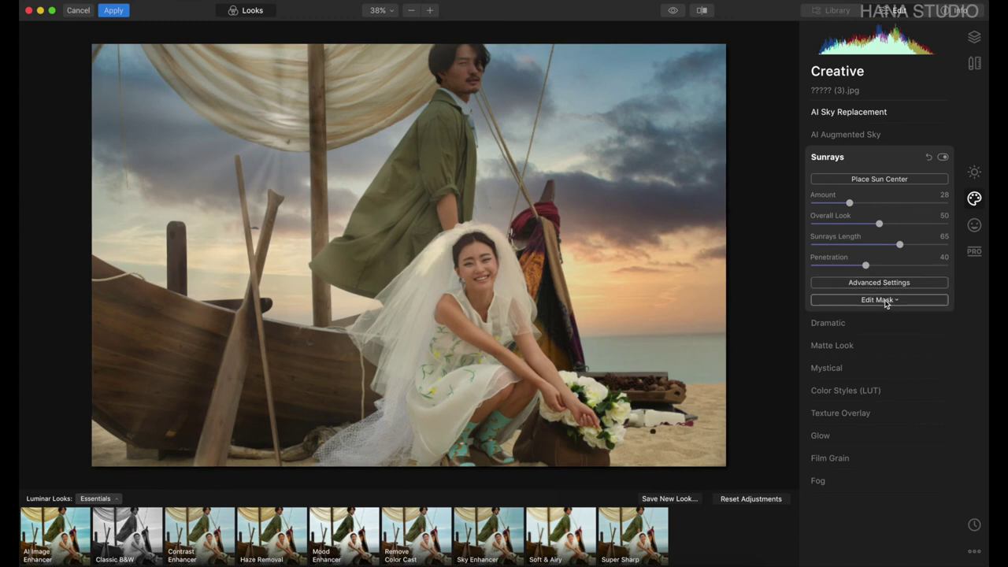
left_click(859, 179)
mouse_move(282, 128)
left_mouse_down()
mouse_move(607, 261)
mouse_move(626, 318)
mouse_move(709, 328)
mouse_move(183, 107)
mouse_move(90, 34)
mouse_move(126, 57)
left_mouse_up()
mouse_move(207, 84)
left_mouse_down()
mouse_move(563, 288)
mouse_move(574, 270)
left_mouse_up()
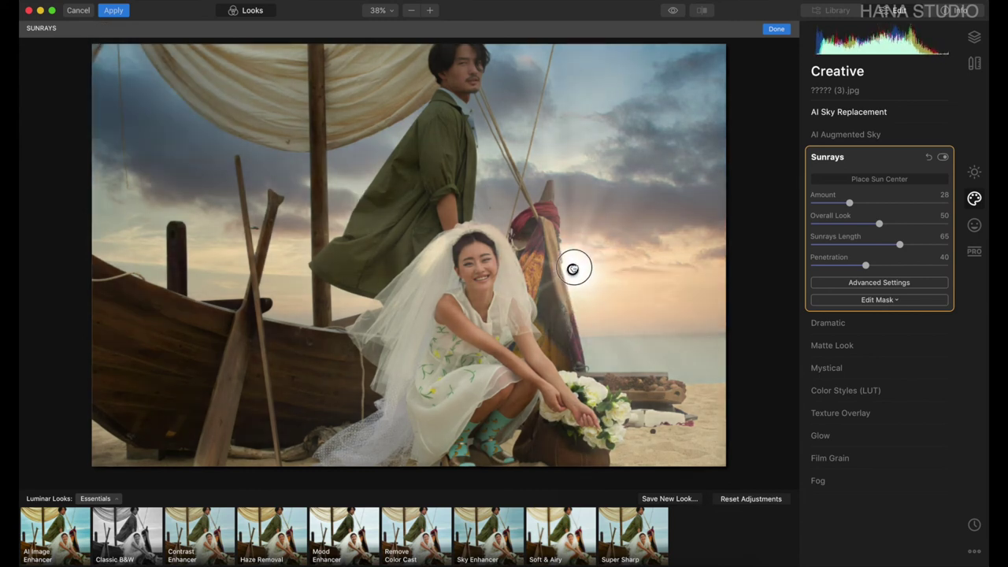
left_click_drag(879, 224, 828, 224)
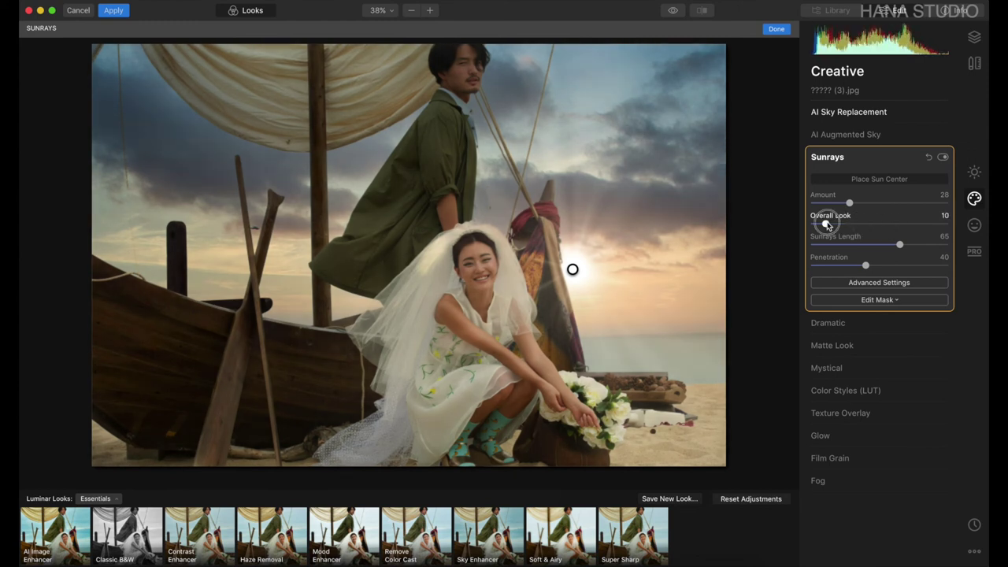
mouse_move(899, 245)
left_mouse_down()
mouse_move(851, 245)
mouse_move(862, 244)
mouse_move(824, 267)
left_mouse_up()
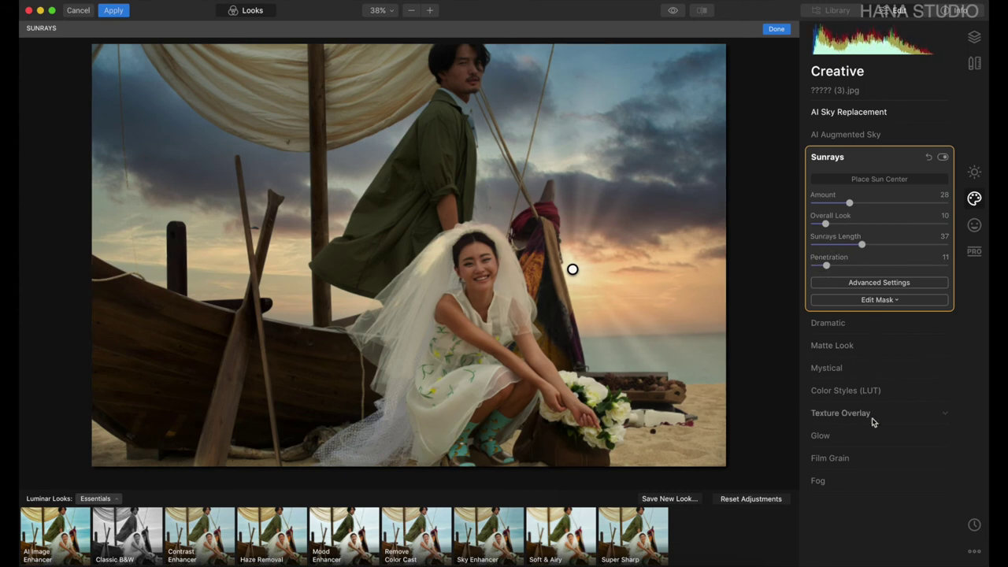
left_click(859, 113)
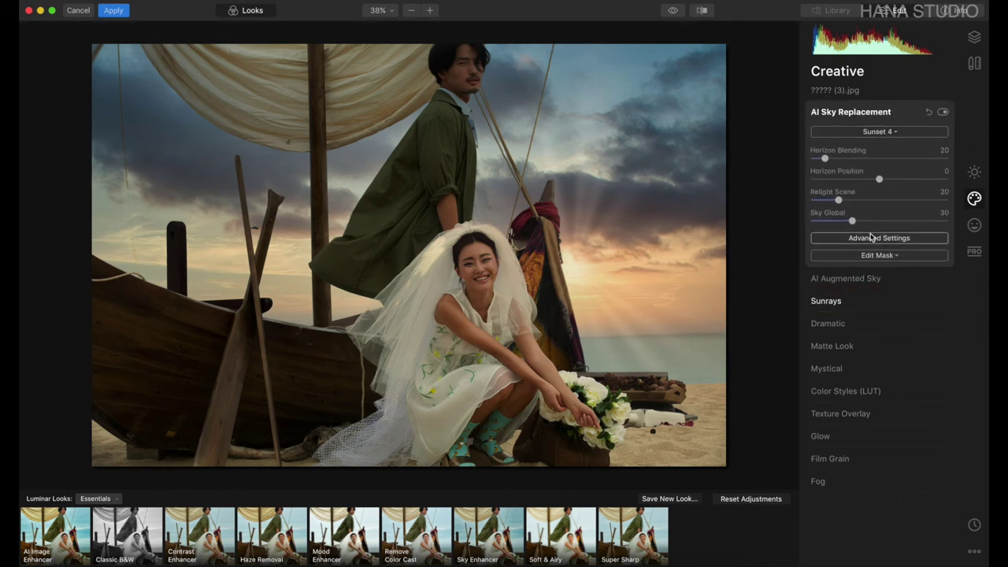
Keep the Sunset 4 sky and apply the Luminar edits, sending the result back to Photoshop.
left_click(895, 133)
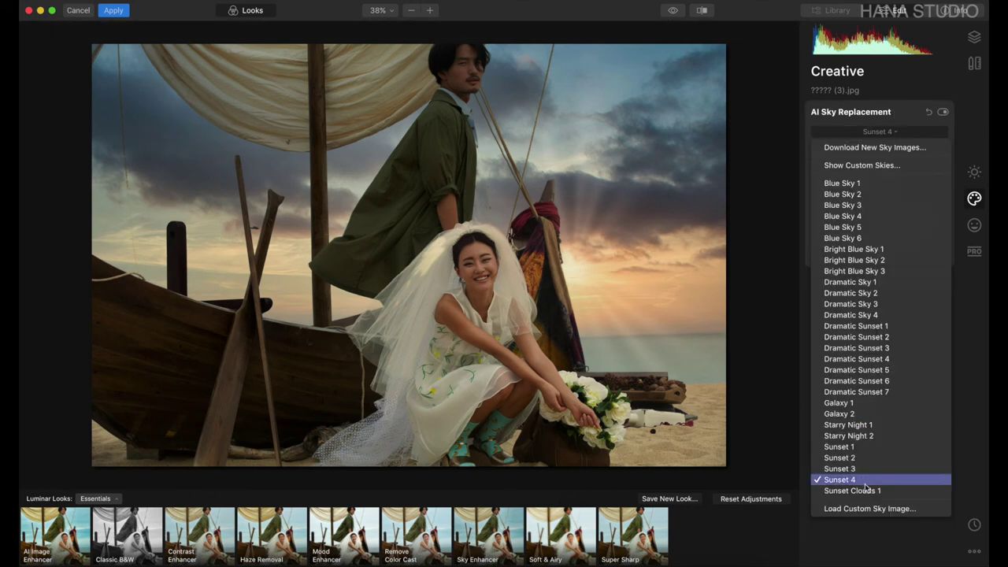
left_click(598, 19)
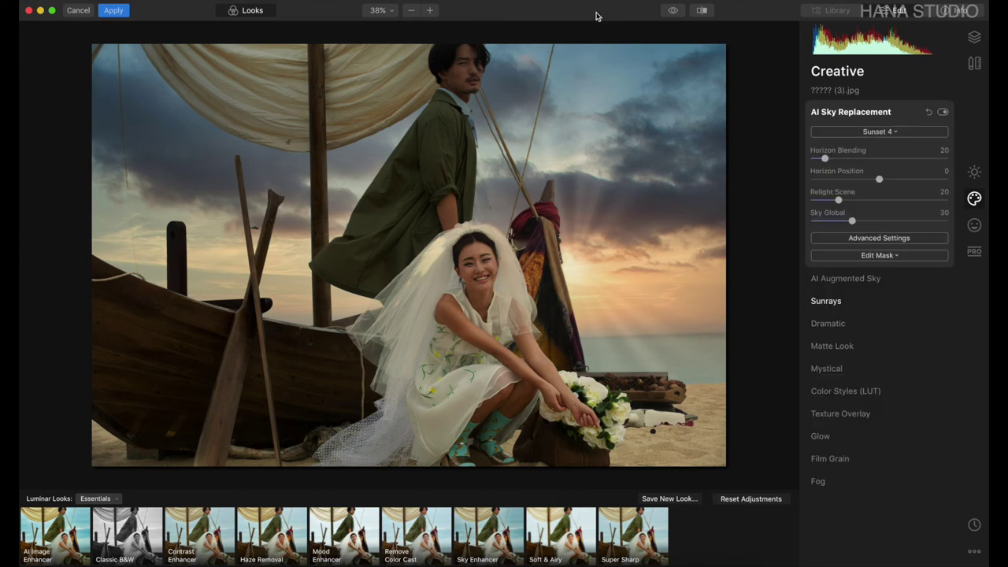
left_click(113, 10)
left_click(113, 10)
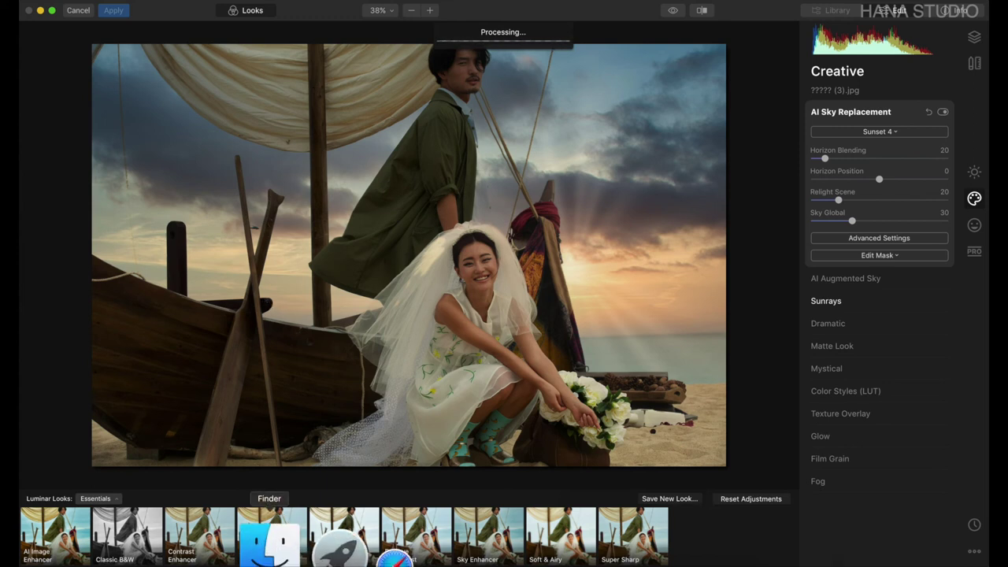
left_click(267, 542)
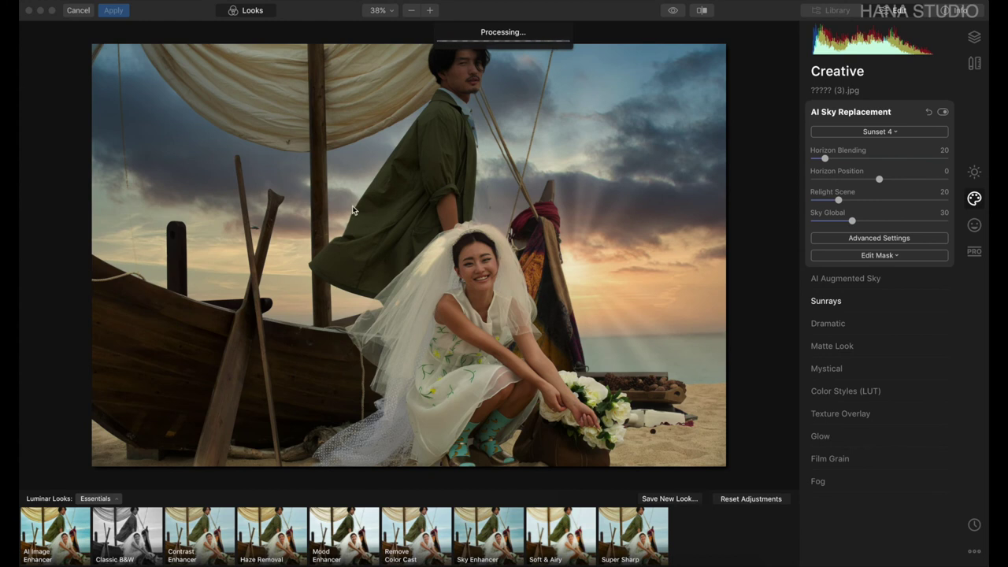
left_click(149, 16)
left_click(115, 11)
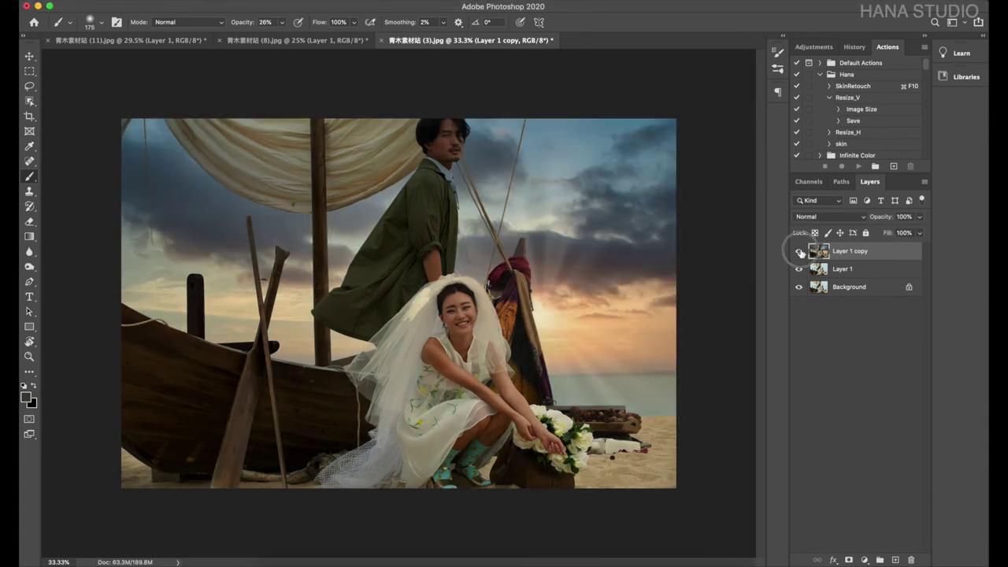
left_click(798, 253)
scroll(478, 126, "up", 3)
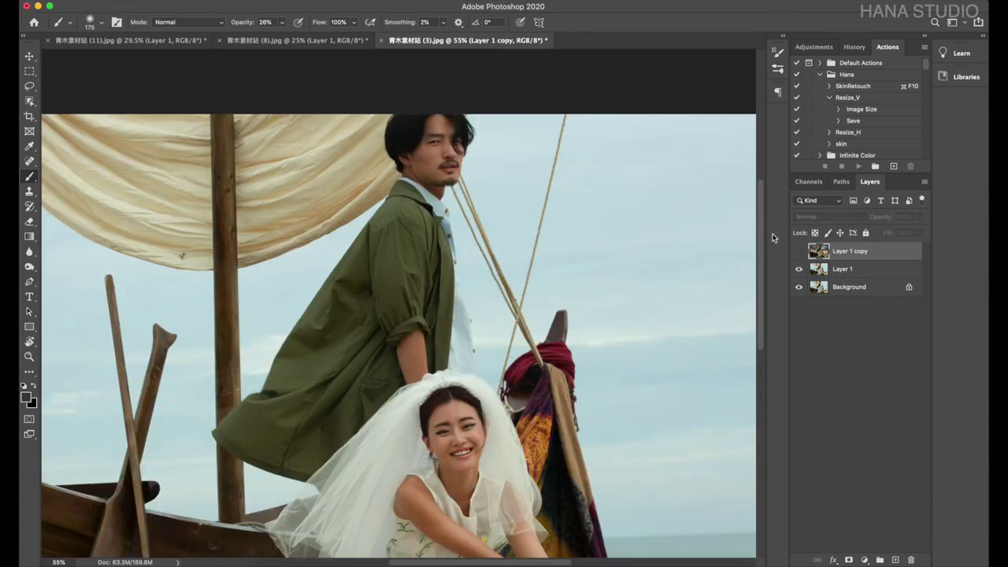
left_click(840, 271)
left_click(29, 101)
mouse_move(380, 115)
left_mouse_down()
mouse_move(443, 206)
mouse_move(368, 105)
left_mouse_up()
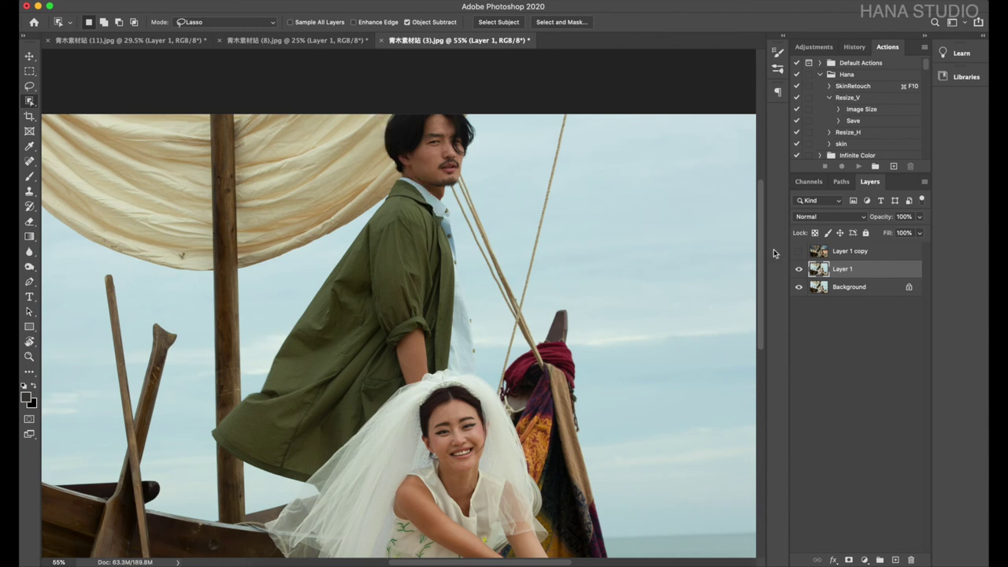
left_click(799, 251)
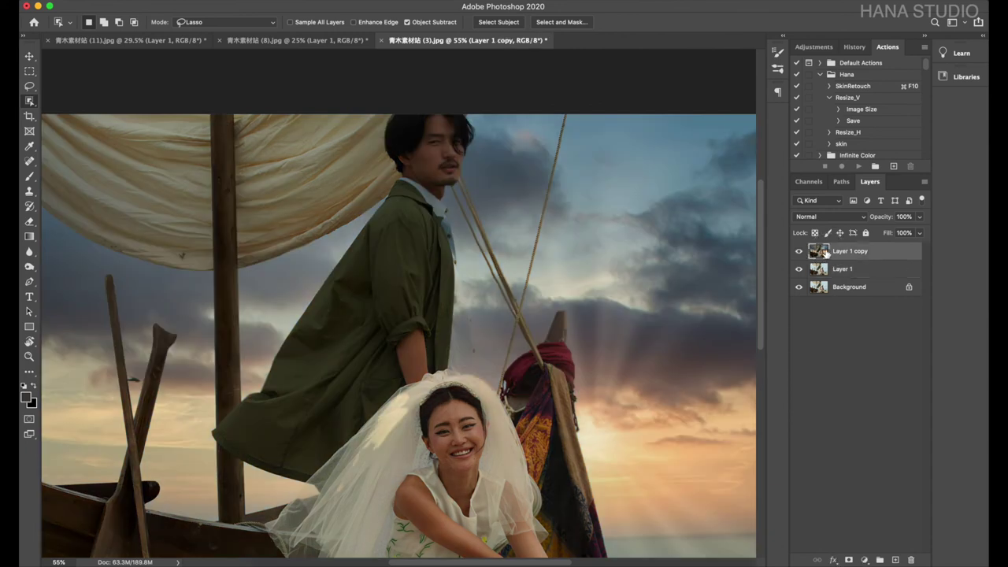
key("b")
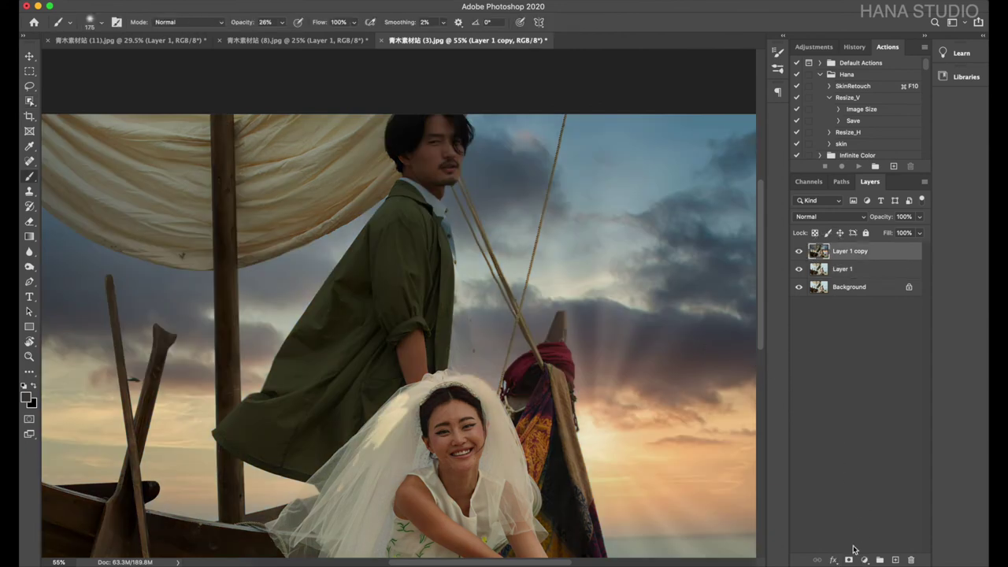
left_click(849, 559)
Paint the Layer 1 copy mask over the man's face and head to restore his natural tone.
left_click_drag(407, 153, 418, 129)
key("bracketleft")
key("bracketleft")
key("bracketright")
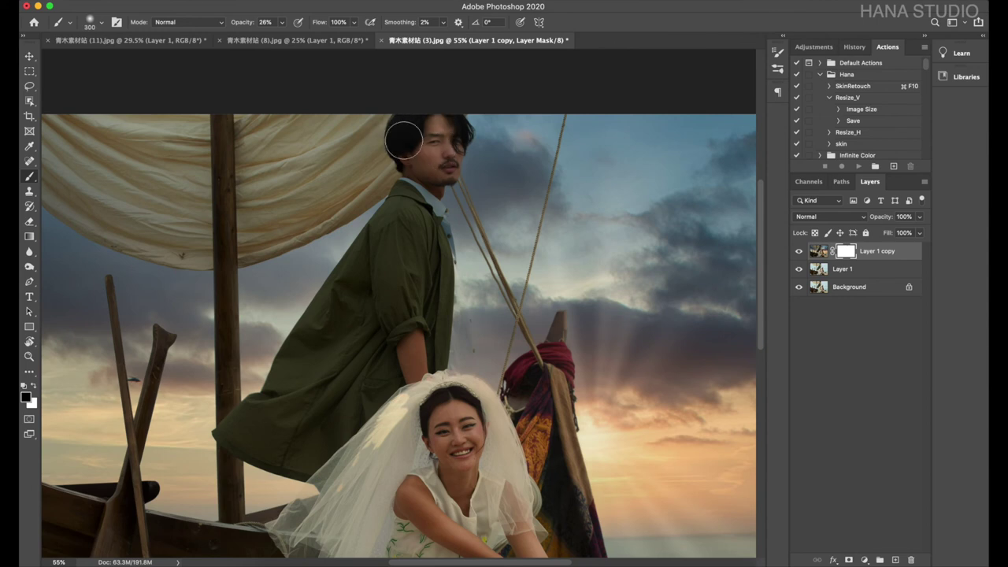
left_click_drag(405, 135, 398, 128)
key("bracketright")
key("bracketright")
key("bracketright")
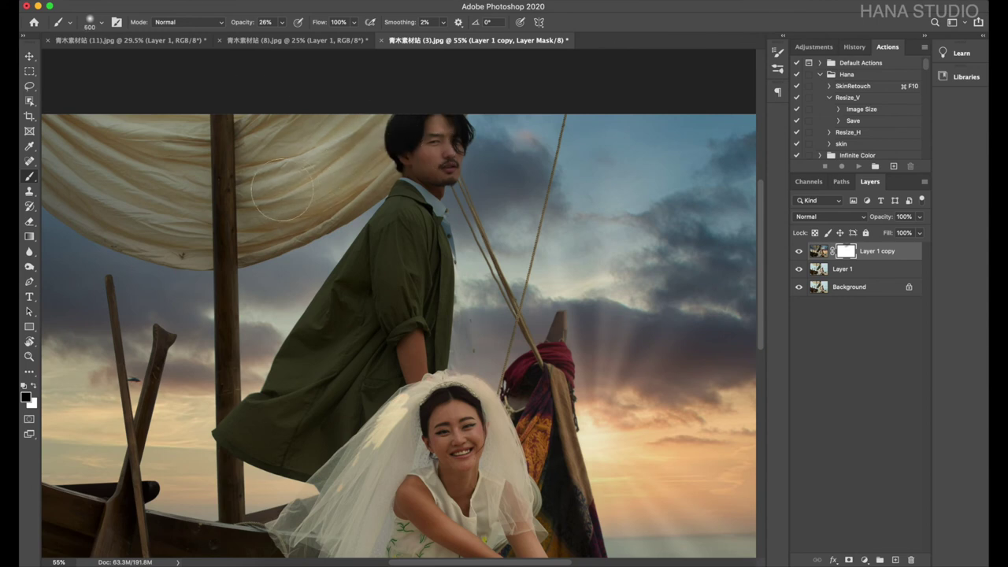
left_click_drag(402, 114, 428, 126)
key("bracketleft")
key("bracketleft")
key("bracketleft")
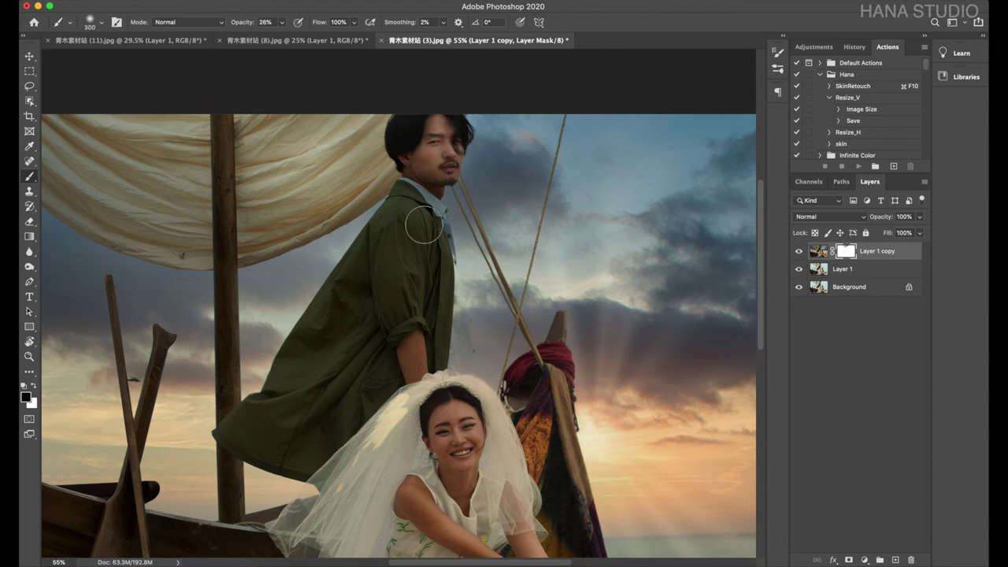
scroll(384, 343, "down", 5)
key("bracketright")
key("bracketright")
key("bracketright")
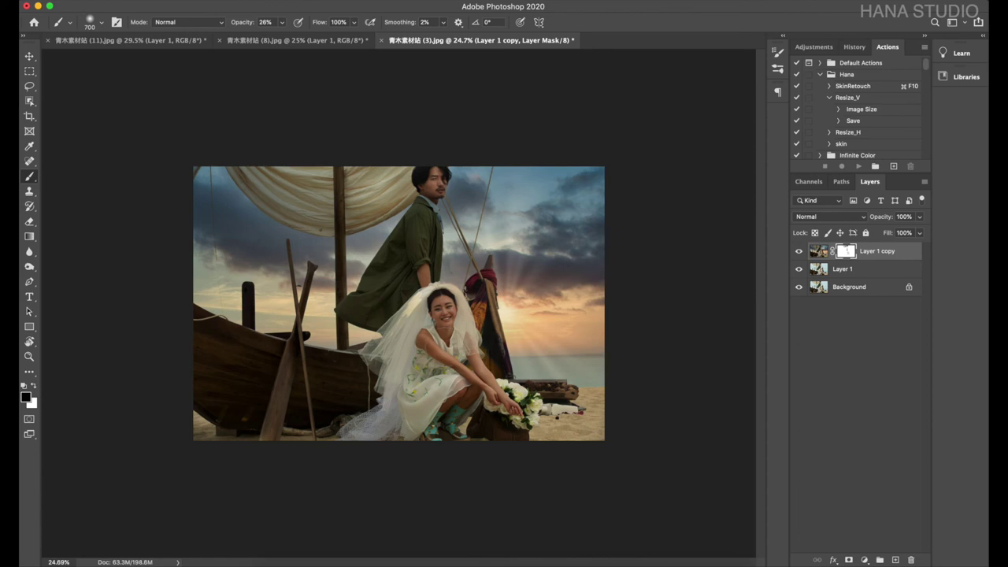
Stamp all visible layers into a new layer, duplicate it, and open it in Camera Raw.
key("ctrl+alt+shift+e")
key("ctrl+j")
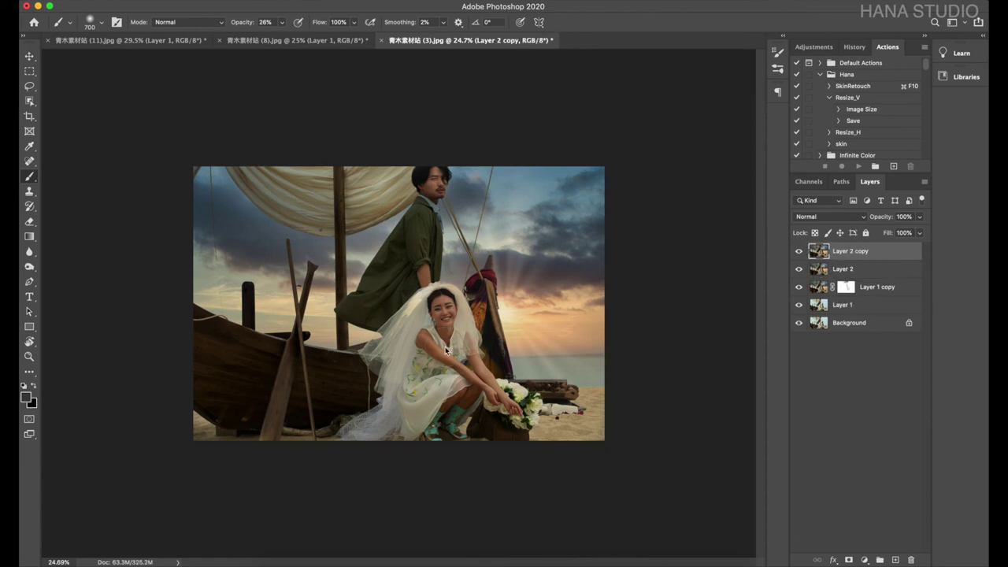
key("ctrl+shift+a")
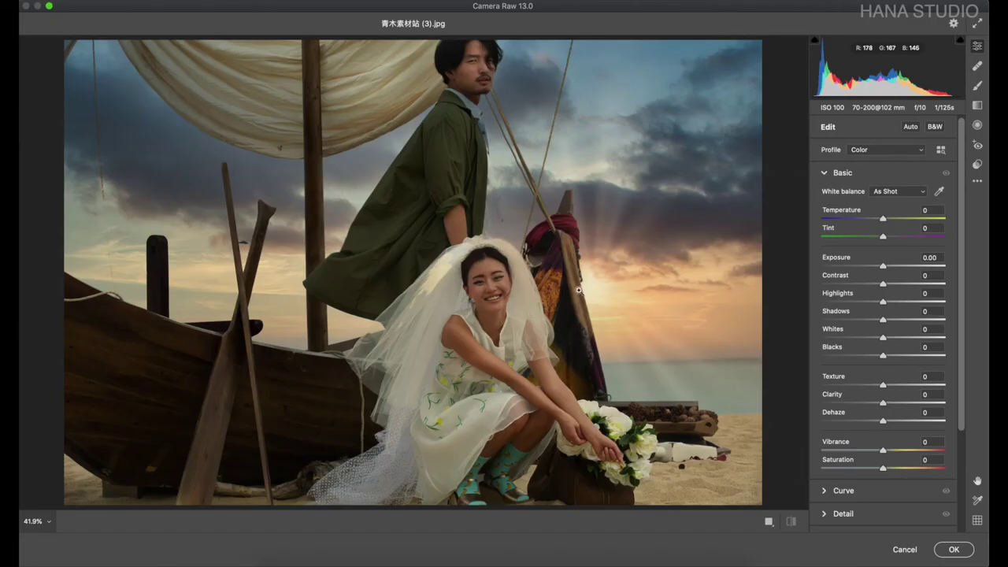
In Basic set Exposure +0.70 and Contrast +26; in Calibration raise Blue Primary Saturation to +57.
left_click_drag(884, 269, 893, 269)
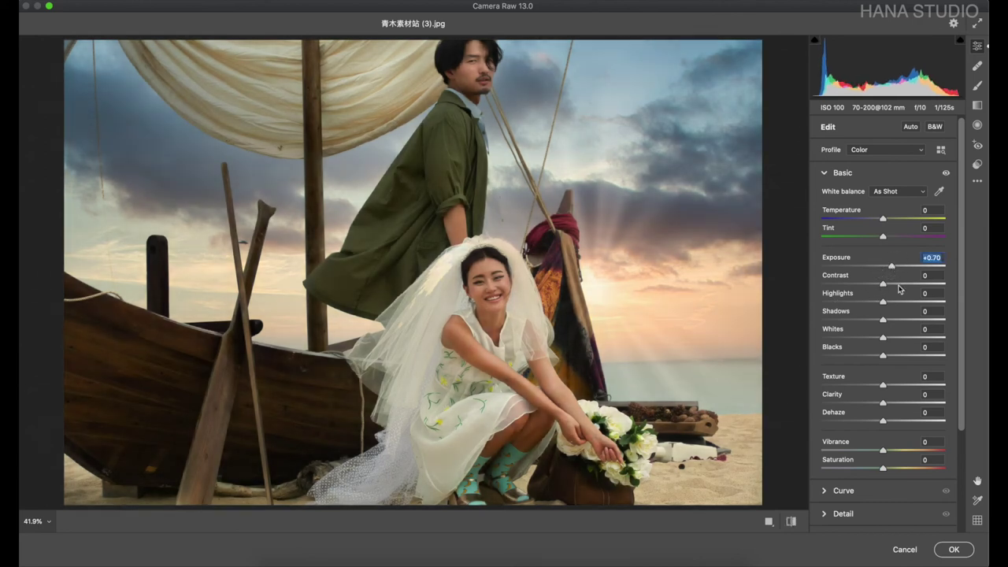
left_click(900, 283)
scroll(890, 417, "down", 5)
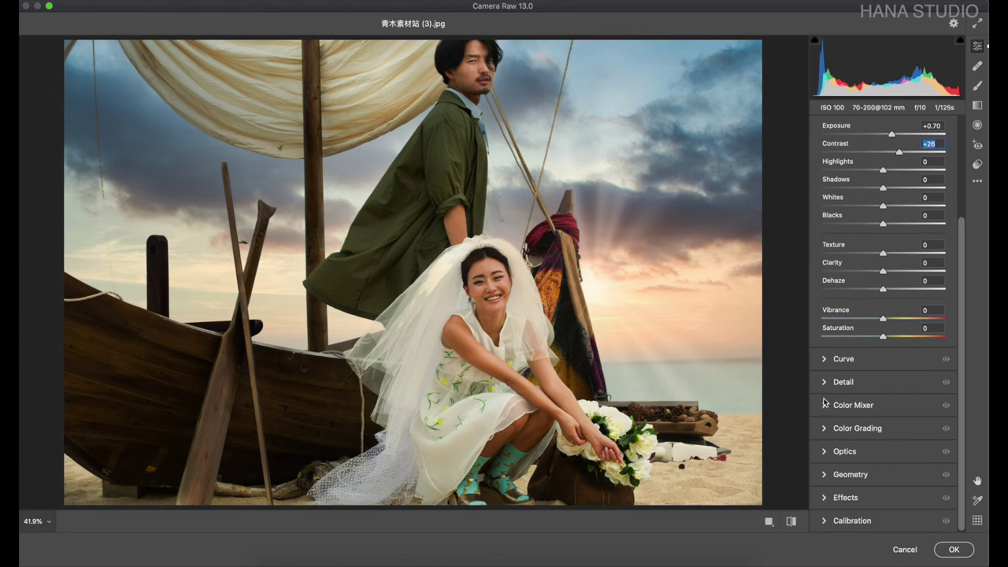
left_click(825, 521)
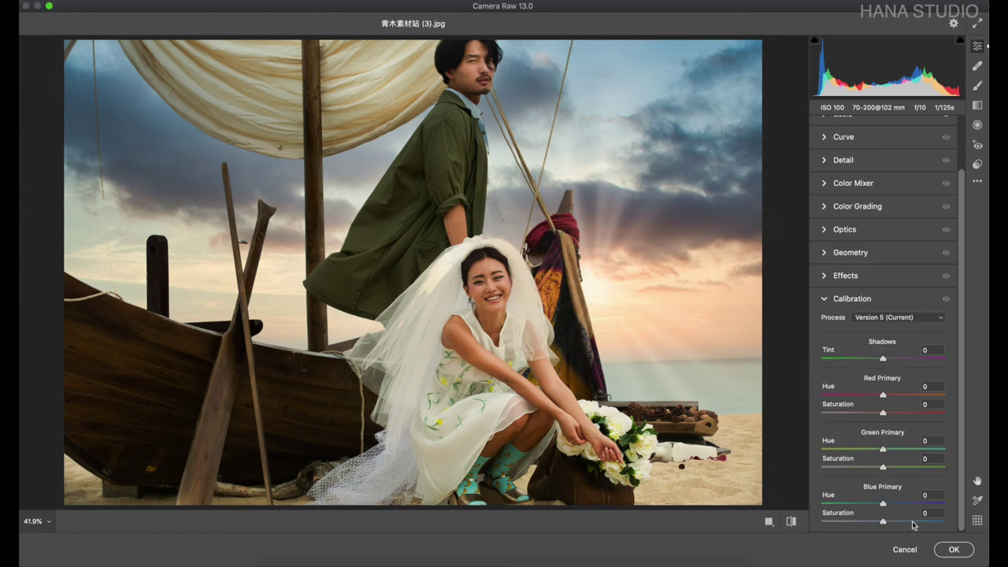
left_click_drag(913, 523, 916, 525)
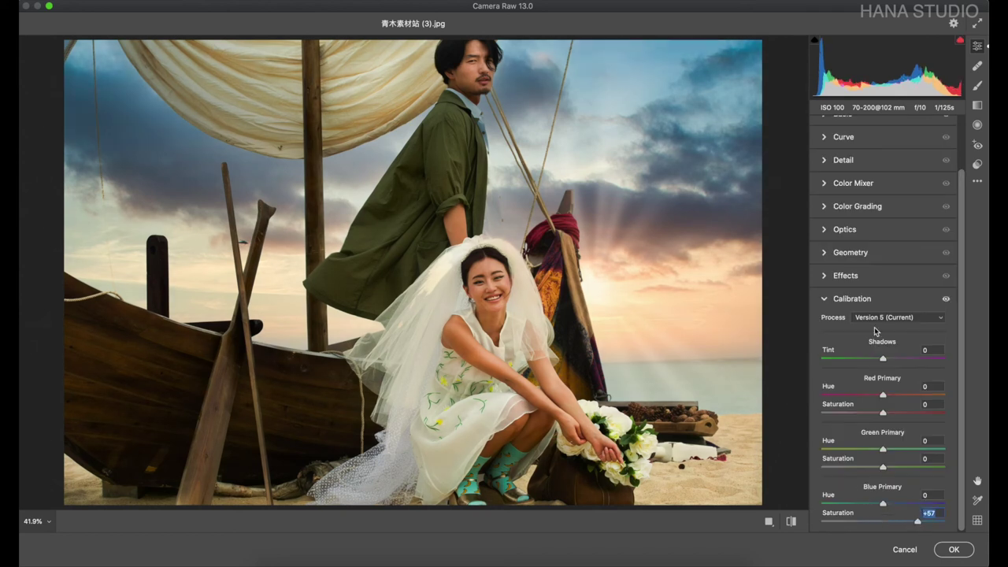
scroll(863, 296, "up", 2)
scroll(850, 263, "up", 2)
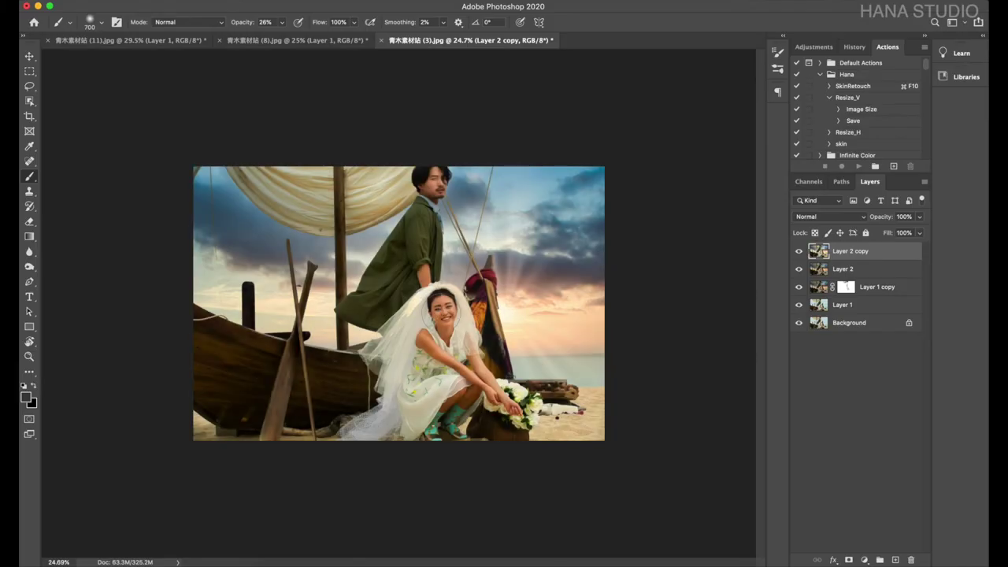
Toggle Layer 2 copy to compare the sky, then flatten and undo the flatten.
left_click(799, 250)
key("super+shift+e")
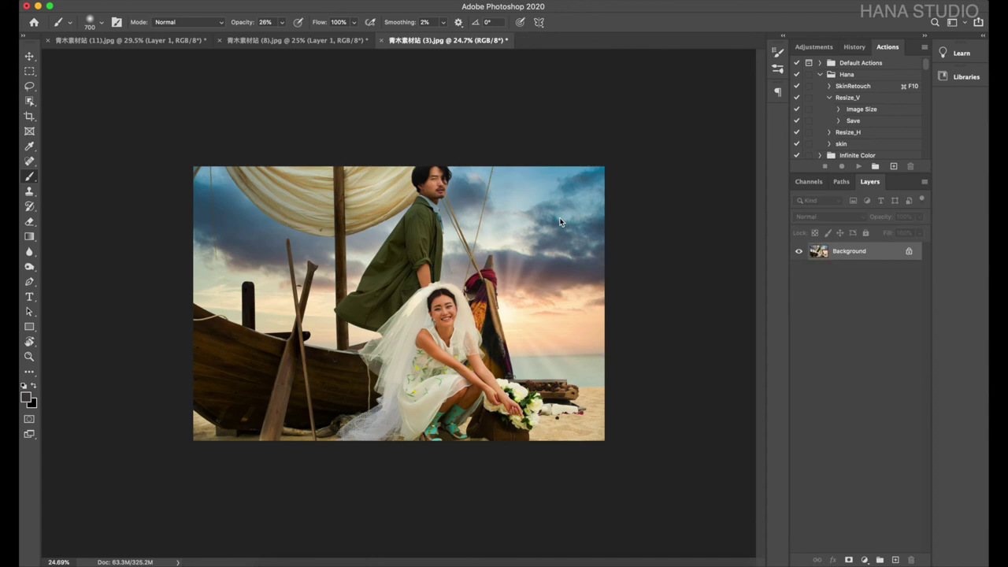
key("super+z")
Hide Layer 2, Layer 1 copy and Layer 1, then drag 5.jpg into Photoshop.
left_click_drag(799, 269, 799, 305)
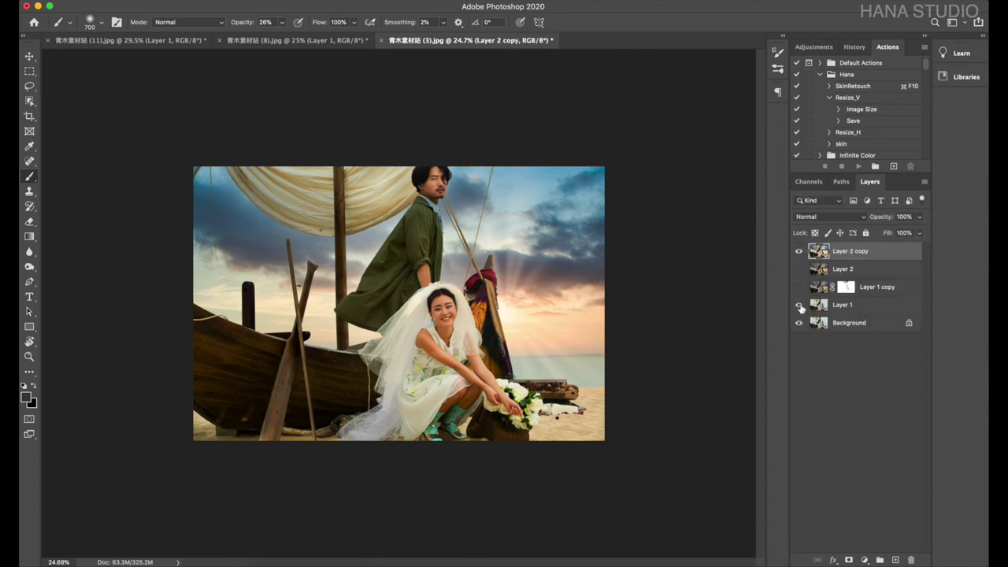
left_click(798, 251)
scroll(349, 274, "down", 5)
scroll(349, 275, "up", 4)
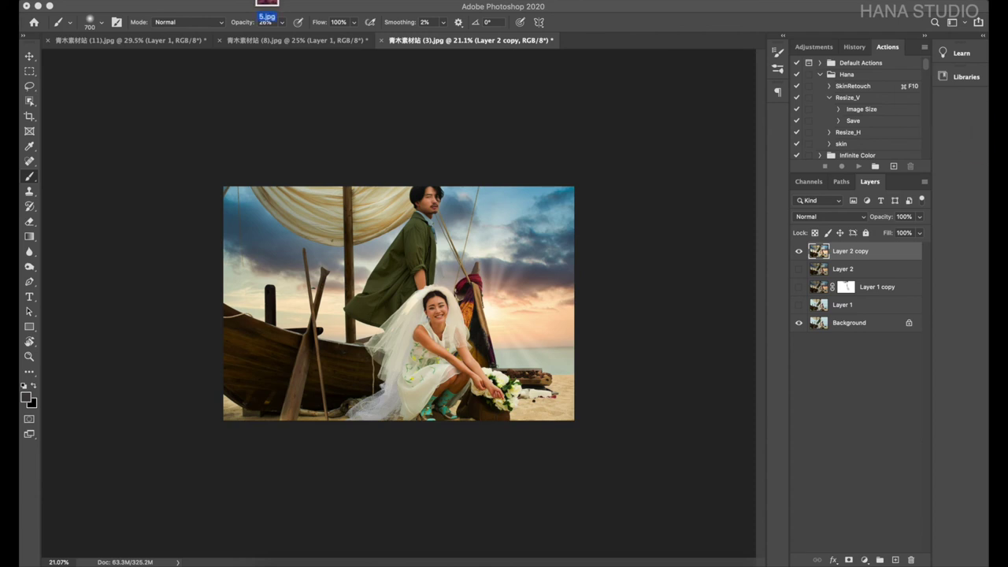
left_click_drag(950, 114, 613, 35)
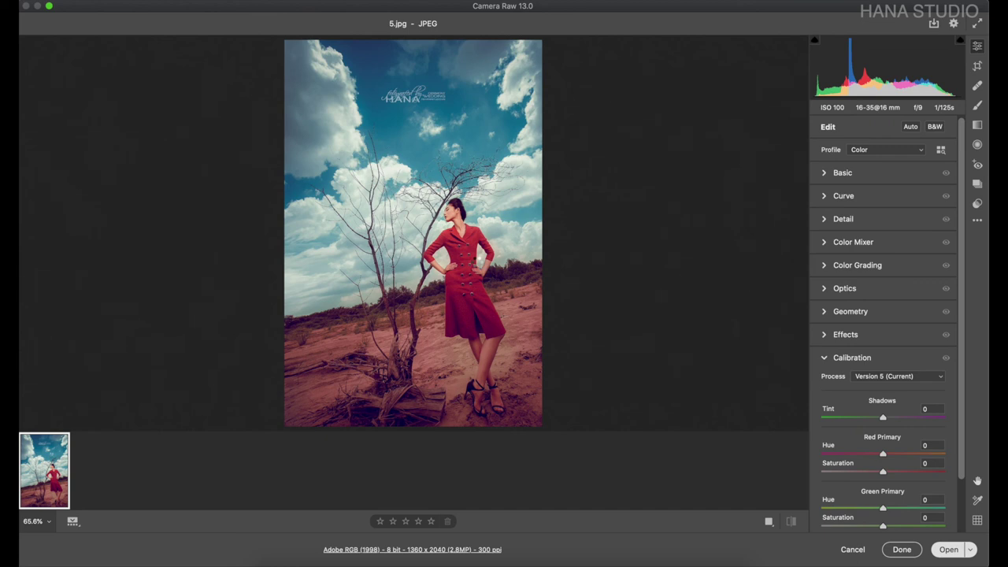
Open 5.jpg from Camera Raw, duplicate its Background to Layer 1, and launch Luminar 4.
key("Return")
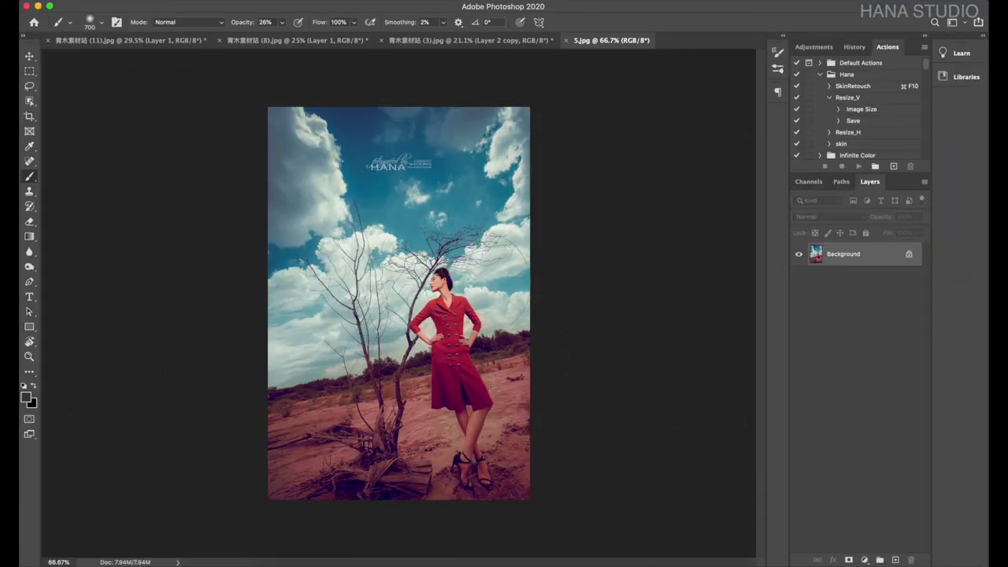
key("ctrl+j")
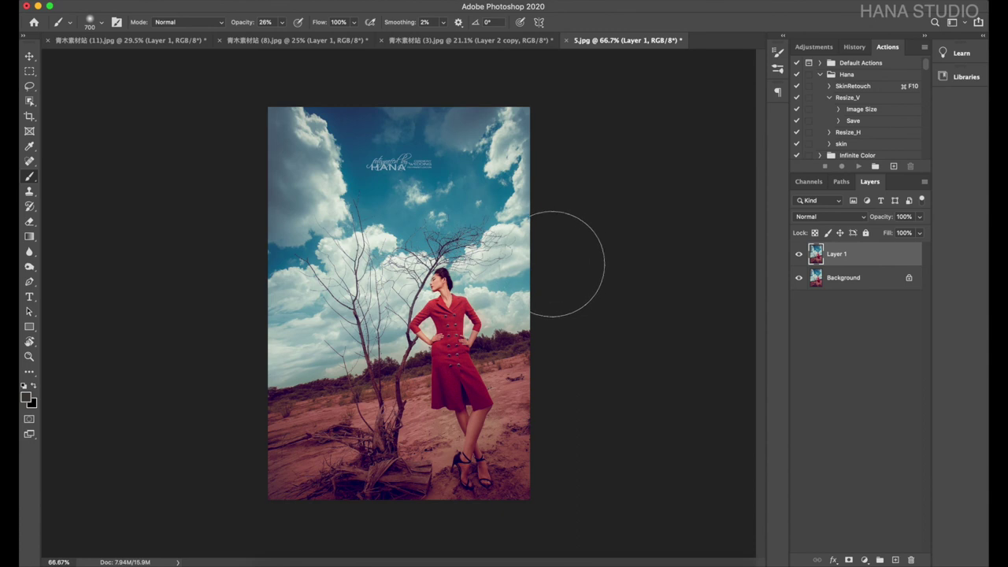
left_click(291, 2)
mouse_move(317, 273)
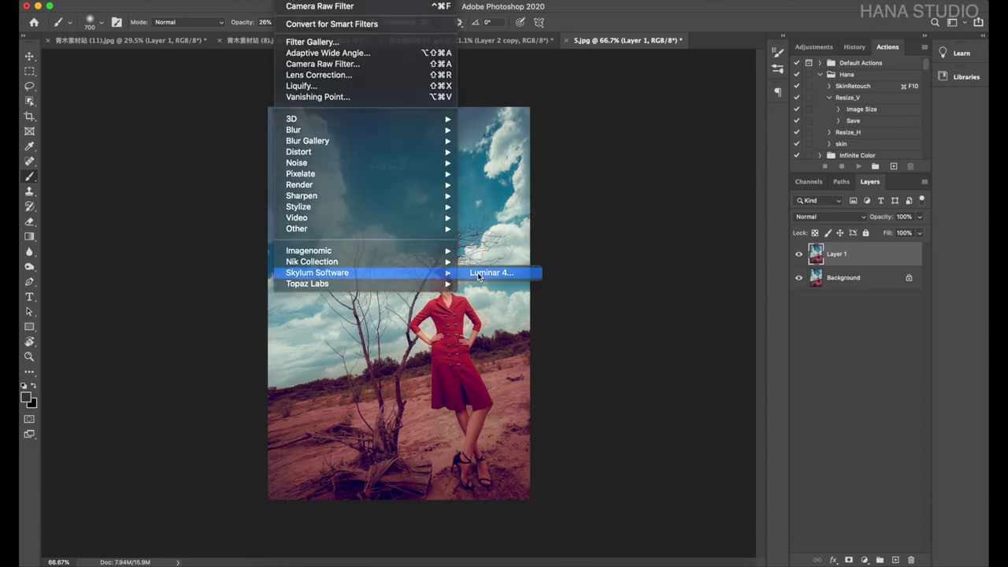
left_click(478, 273)
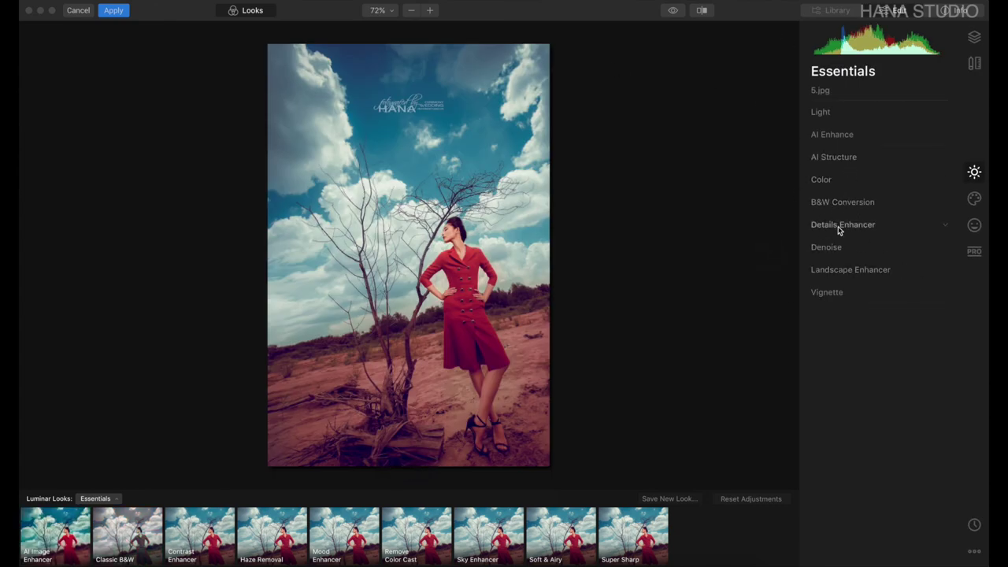
Pick Sunset 4 in the Creative tab's AI Sky Replacement sky selection.
left_click(974, 198)
left_click(870, 138)
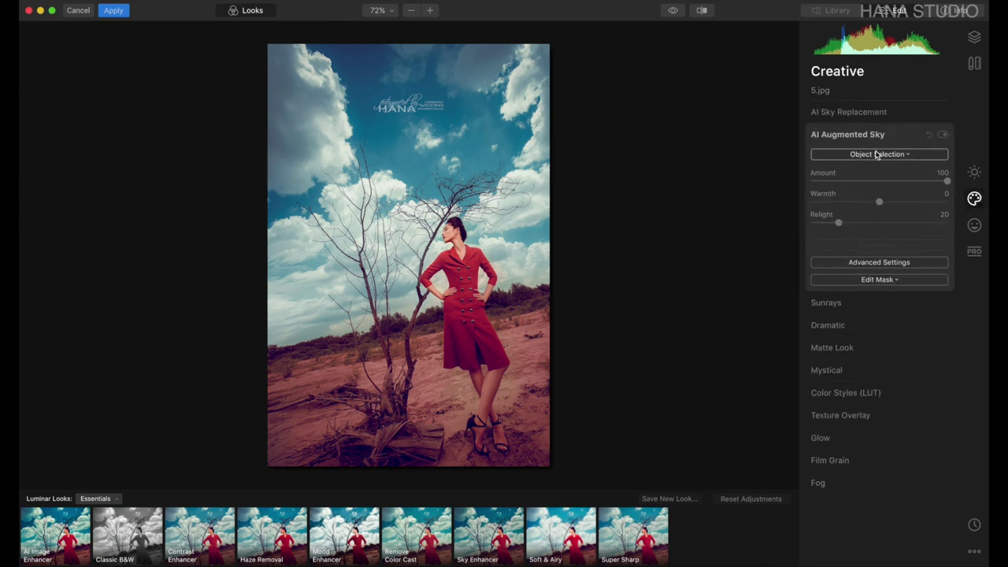
left_click(877, 154)
left_click(877, 154)
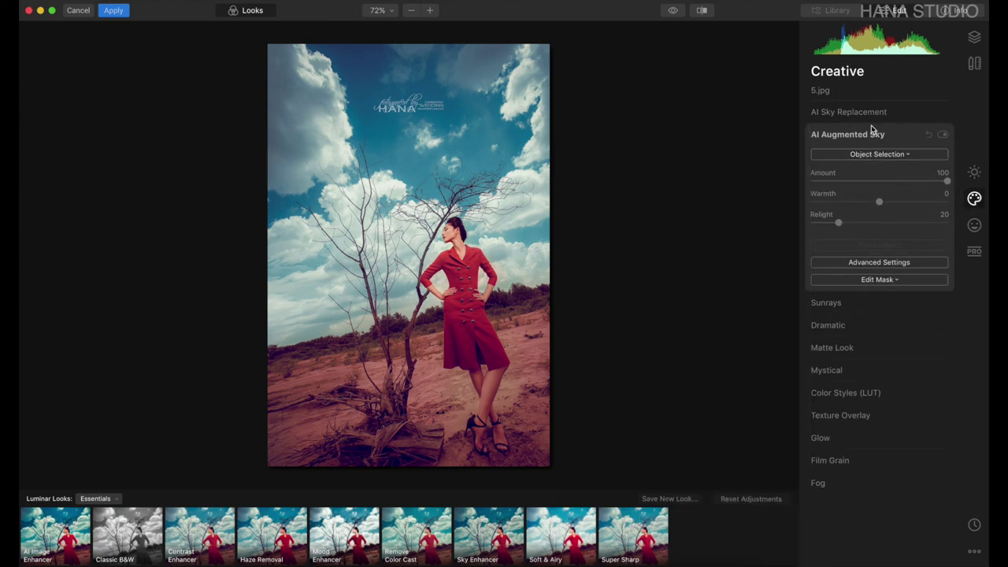
left_click(863, 114)
left_click(877, 132)
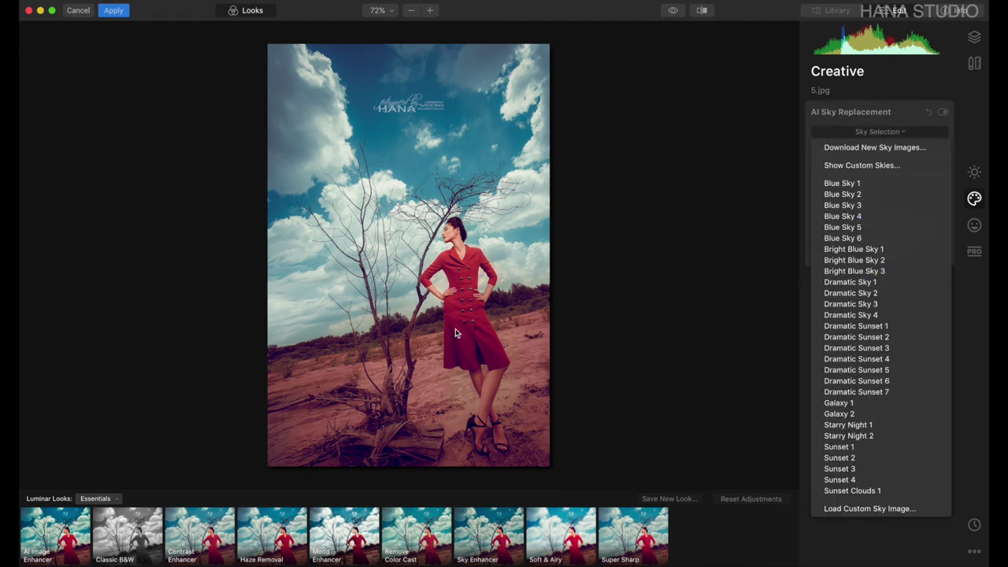
left_click(863, 480)
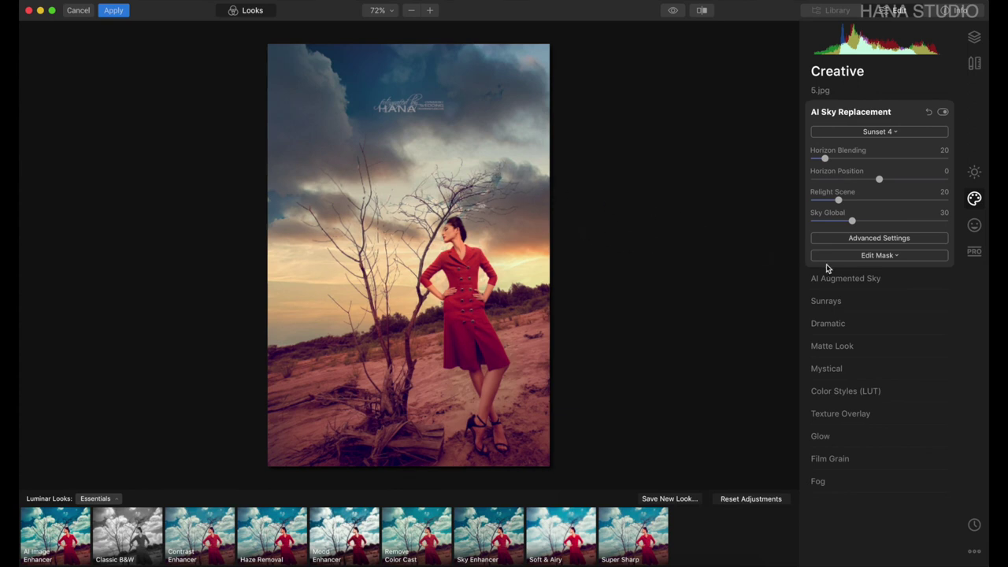
left_click(871, 302)
Set Sunrays Amount to 8 and add Dramatic at Amount 16, Local Contrast 70.
left_click_drag(812, 203, 823, 202)
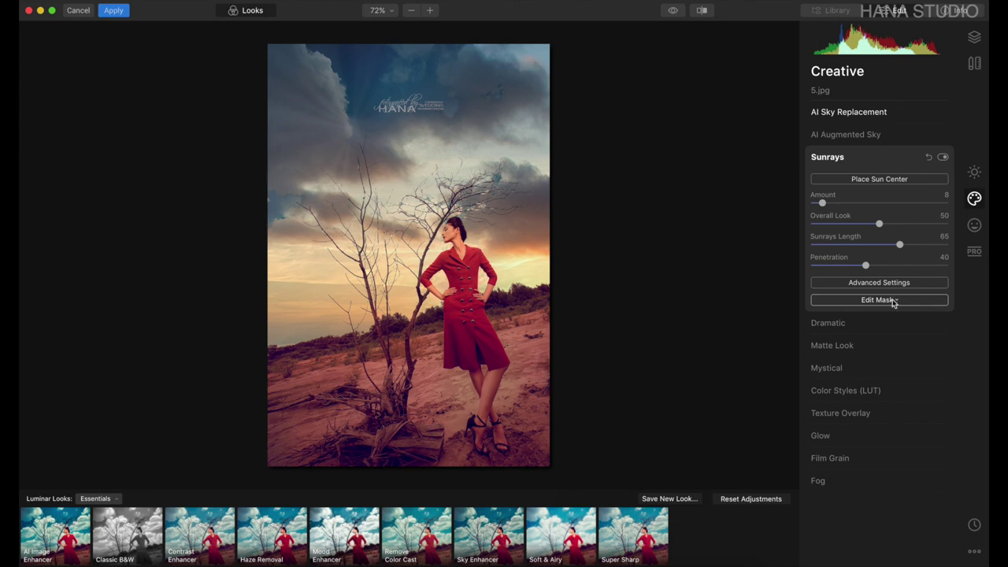
mouse_move(823, 203)
left_mouse_down()
mouse_move(848, 203)
mouse_move(812, 203)
left_mouse_up()
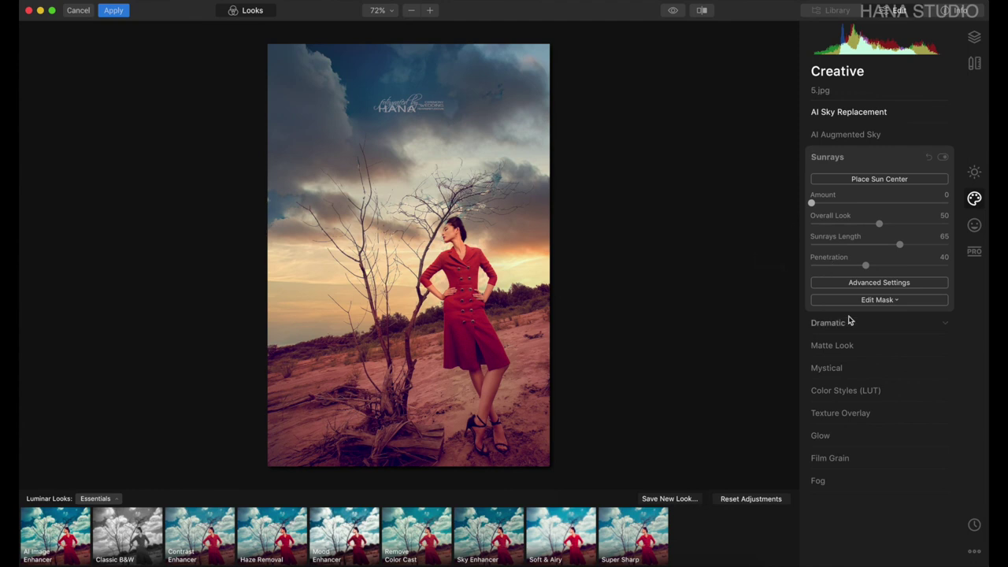
left_click(829, 323)
mouse_move(812, 208)
left_mouse_down()
mouse_move(866, 210)
mouse_move(834, 215)
left_mouse_up()
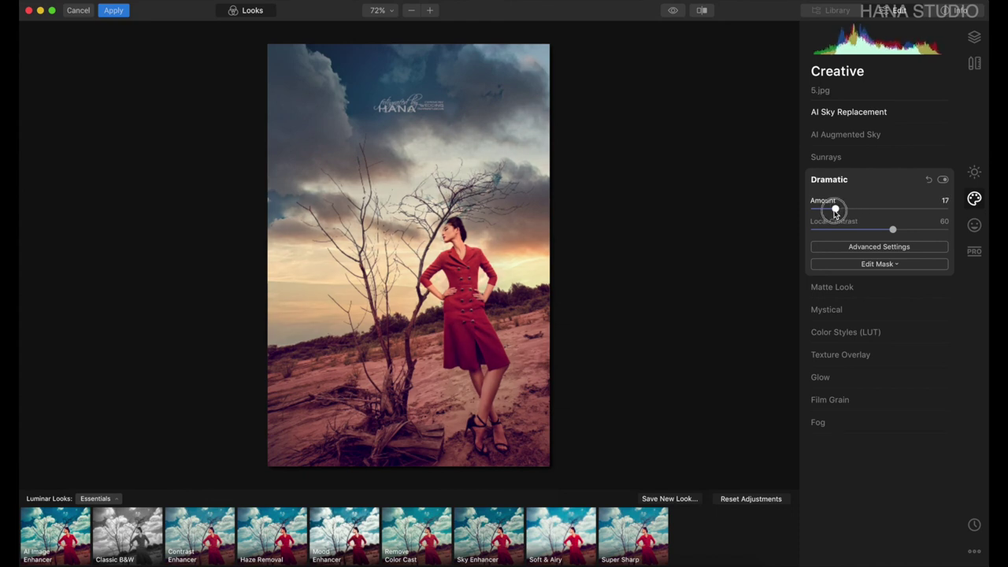
mouse_move(892, 230)
left_mouse_down()
mouse_move(916, 230)
mouse_move(867, 230)
mouse_move(907, 230)
left_mouse_up()
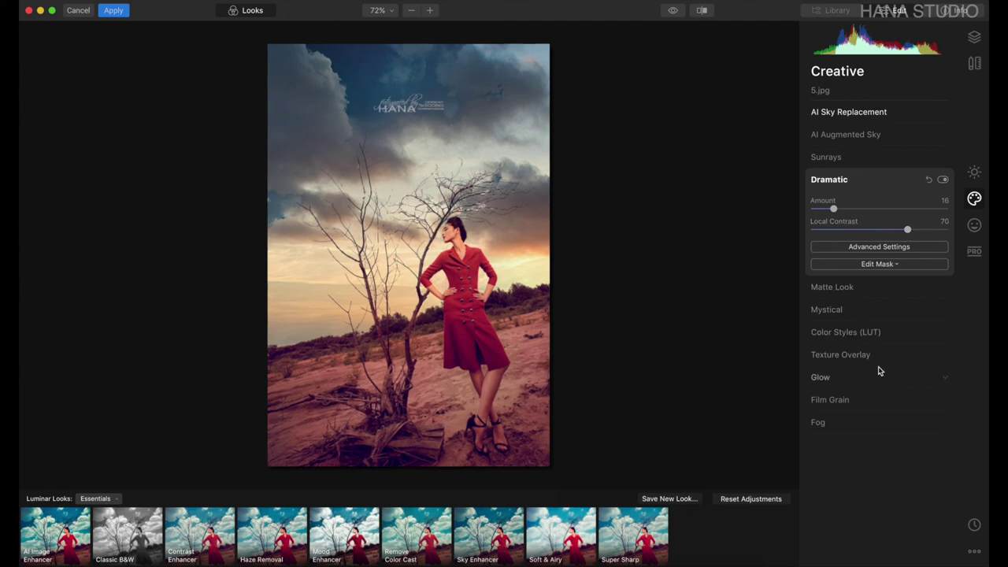
Add the Geneva colour LUT, review the settings and apply the edits to Photoshop.
left_click(858, 331)
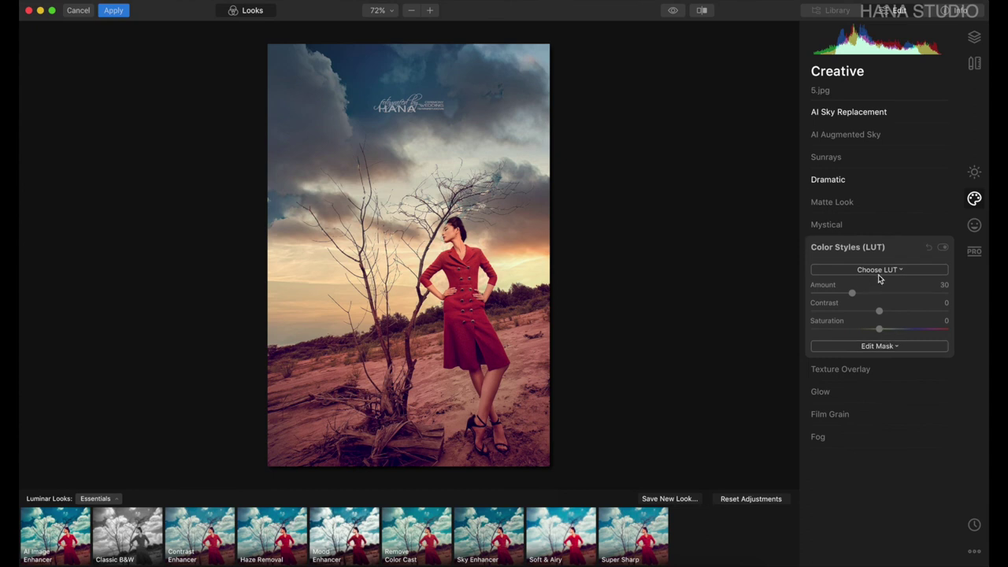
left_click(880, 273)
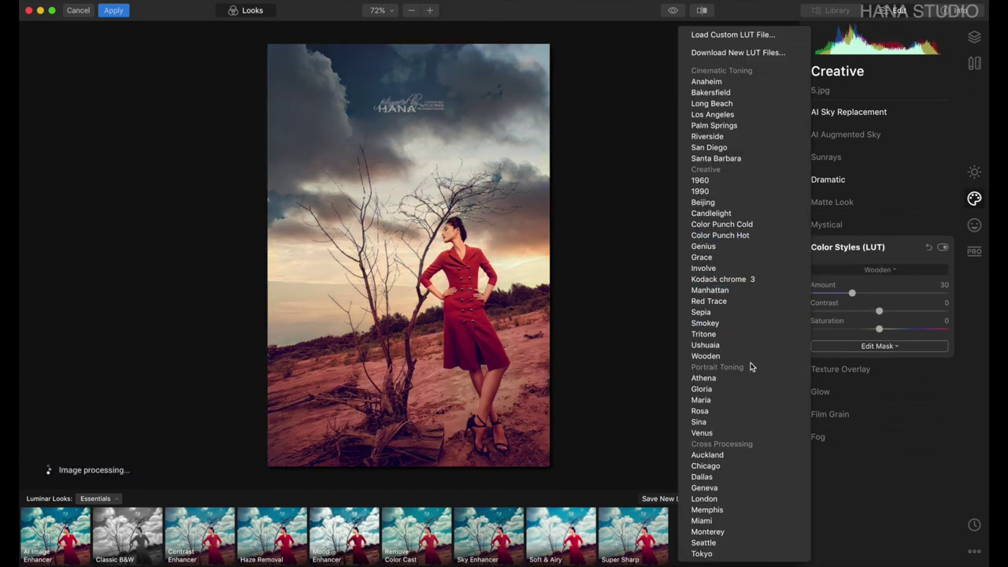
left_click(746, 489)
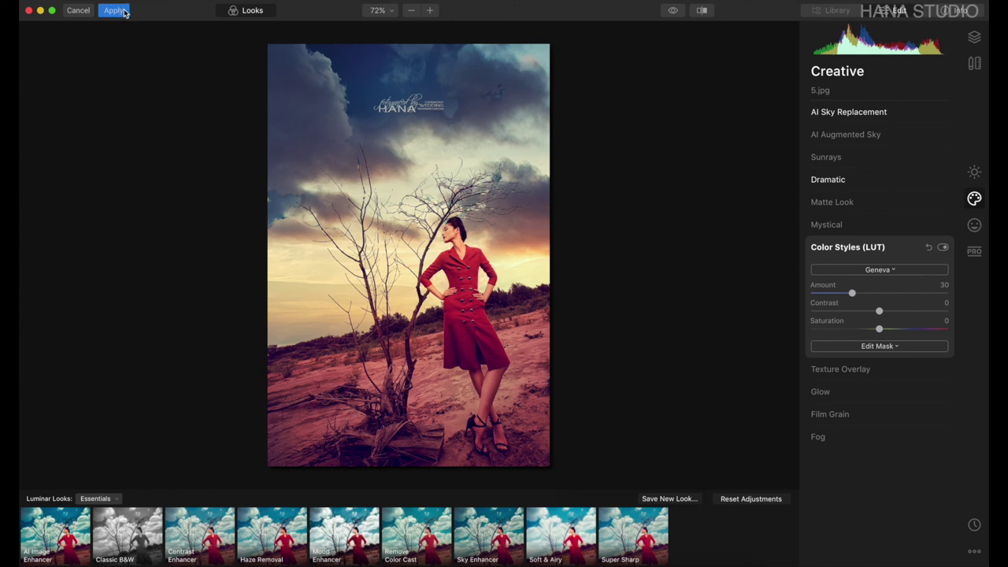
left_click(850, 160)
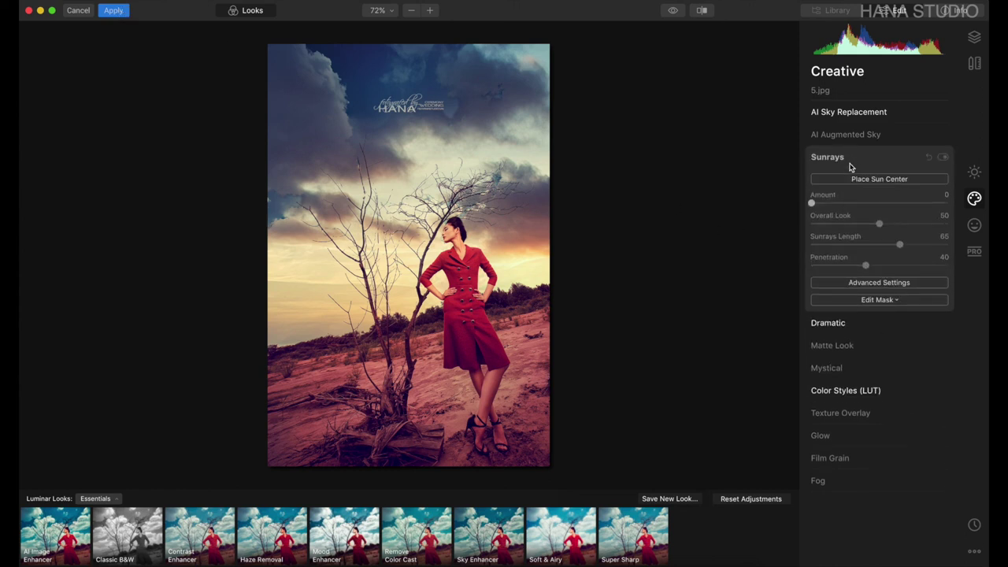
left_click(838, 324)
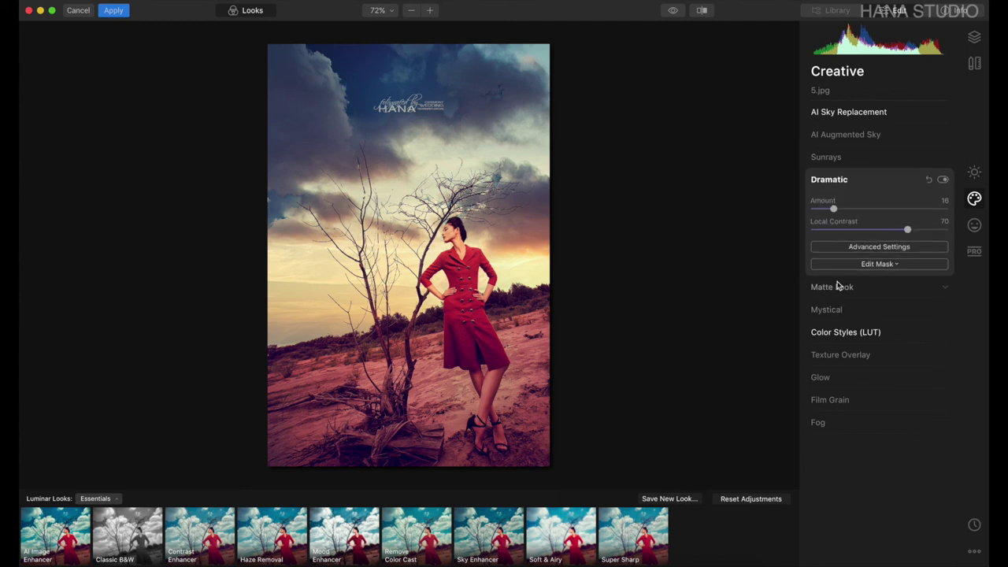
left_click(114, 11)
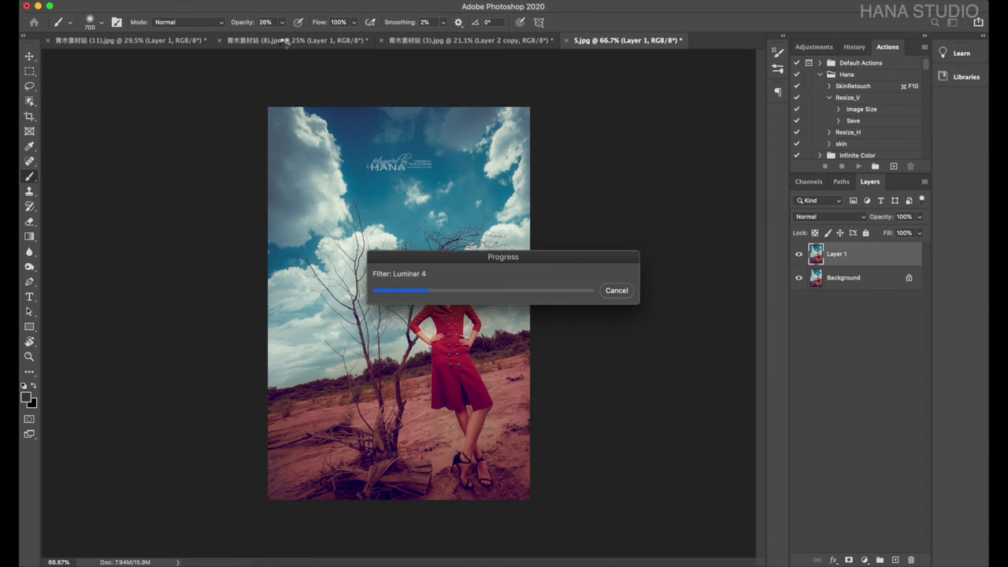
Toggle Layer 1's visibility to compare the warm sunset sky with the original blue sky.
left_click(800, 255)
left_click(800, 255)
left_click(800, 254)
scroll(536, 229, "down", 3)
scroll(538, 228, "up", 3)
scroll(538, 228, "down", 1)
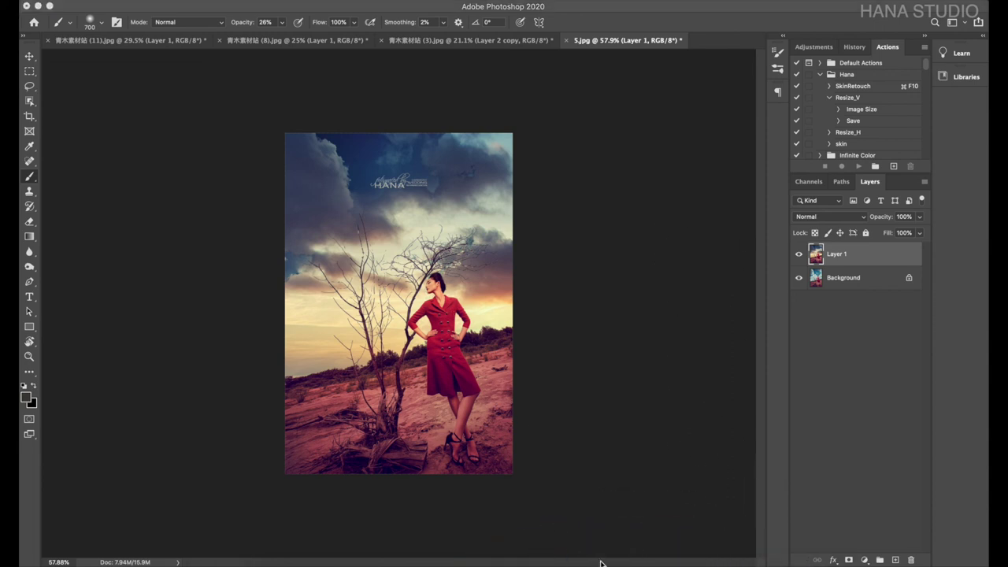
left_click(87, 8)
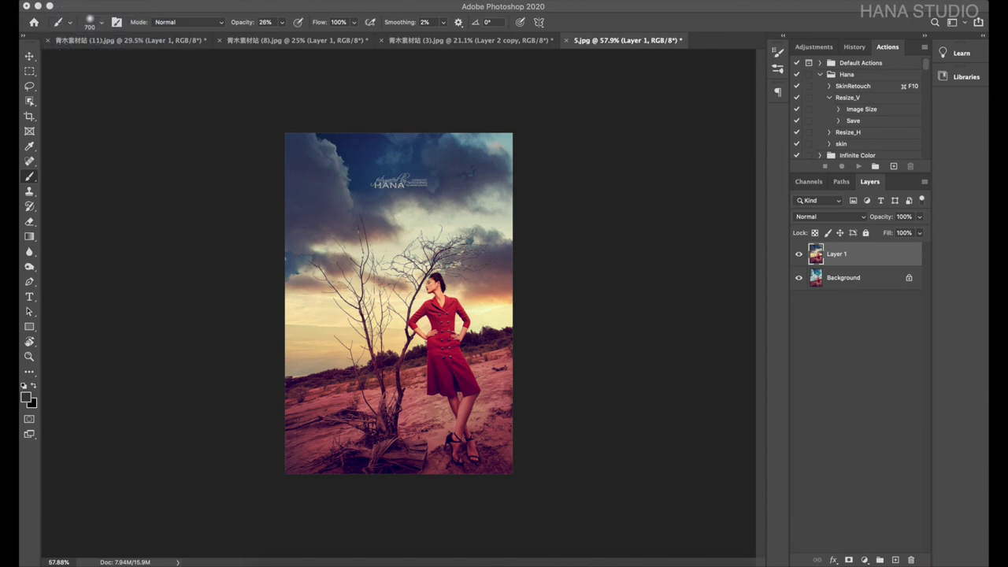